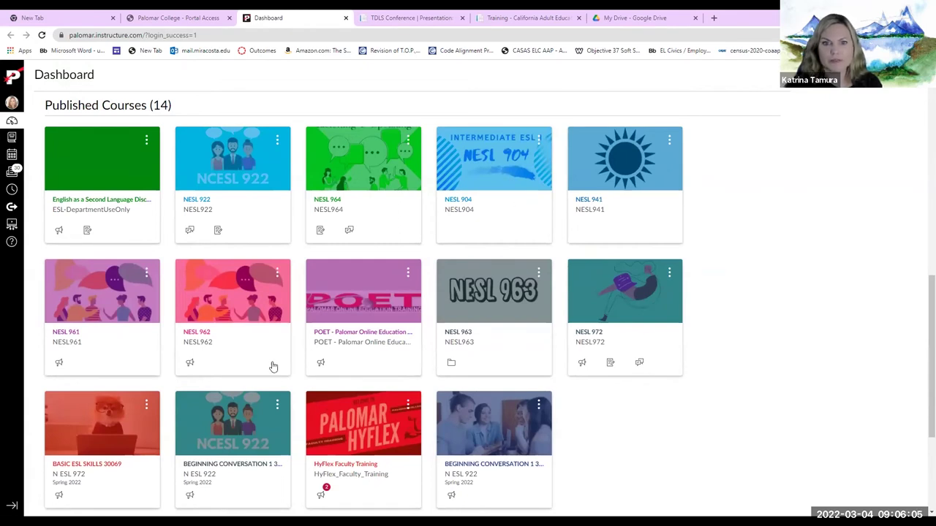
- Open the unpublished Beginning Conversation 2 course (N ESL 923) from the dashboard
{"action": "scroll", "coordinate": [366, 446], "scroll_direction": "down", "scroll_amount": 3}
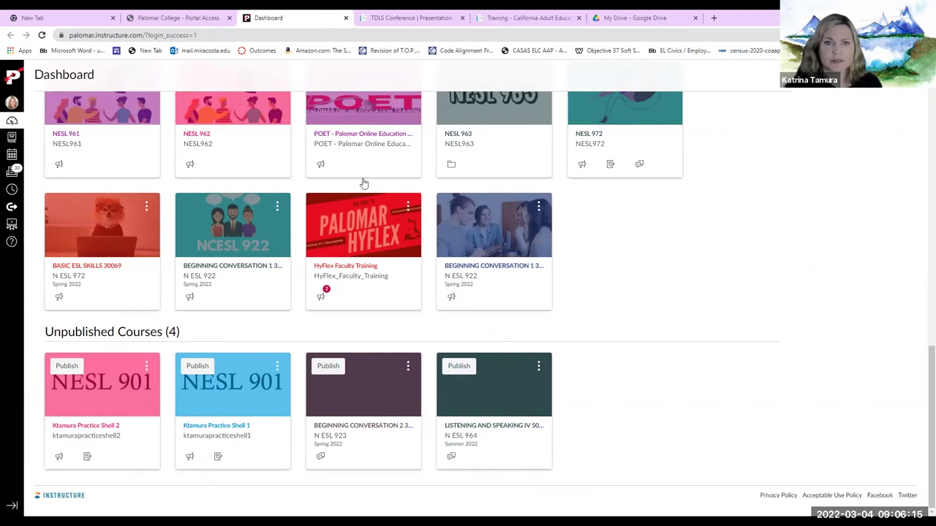
{"action": "left_click", "coordinate": [93, 435]}
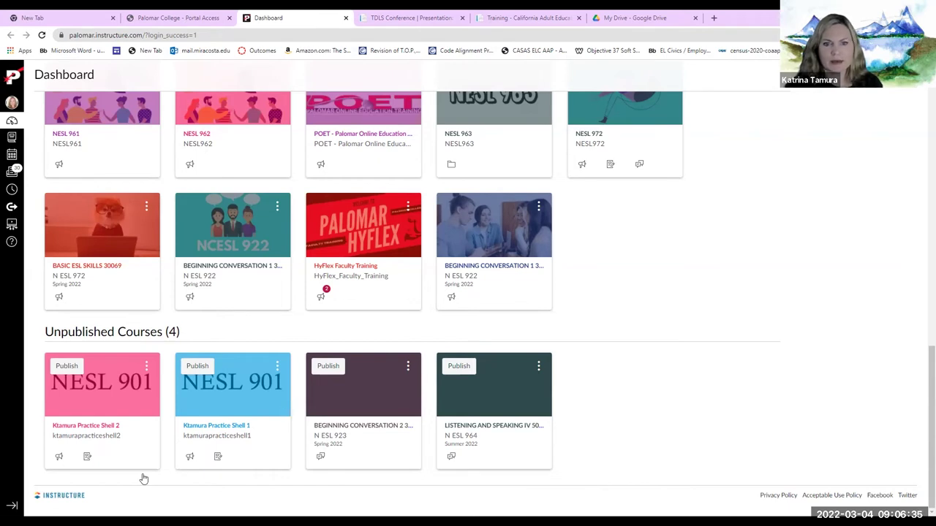
{"action": "left_click", "coordinate": [357, 430]}
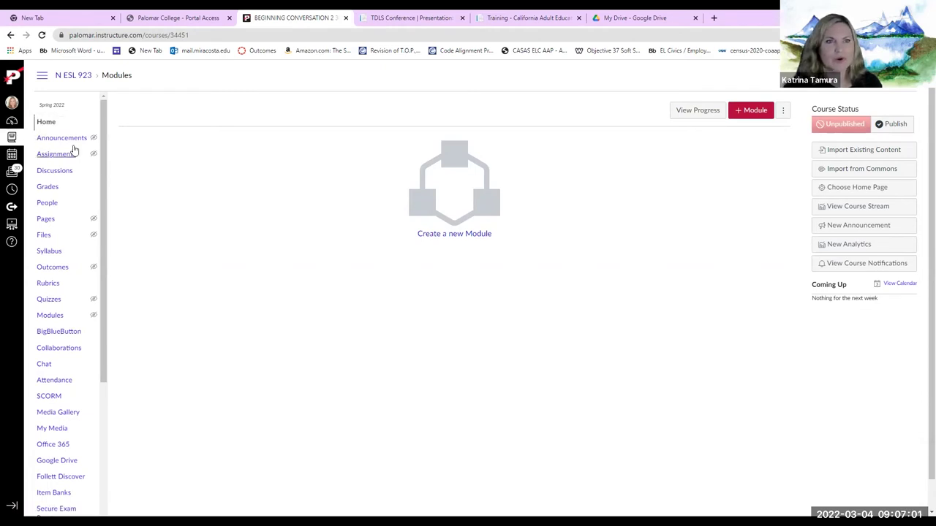
- Return to the dashboard and open the published NESL 904 course
{"action": "left_click", "coordinate": [12, 121]}
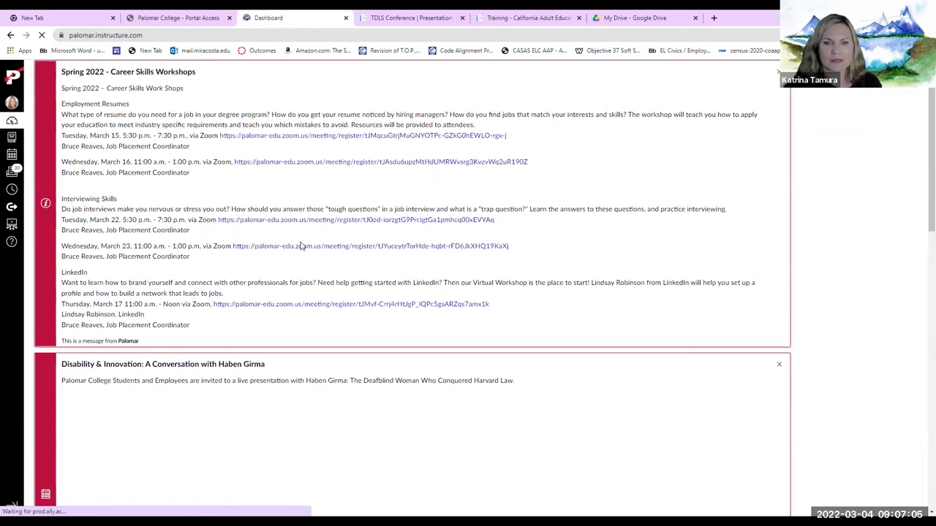
{"action": "scroll", "coordinate": [379, 335], "scroll_direction": "down", "scroll_amount": 8}
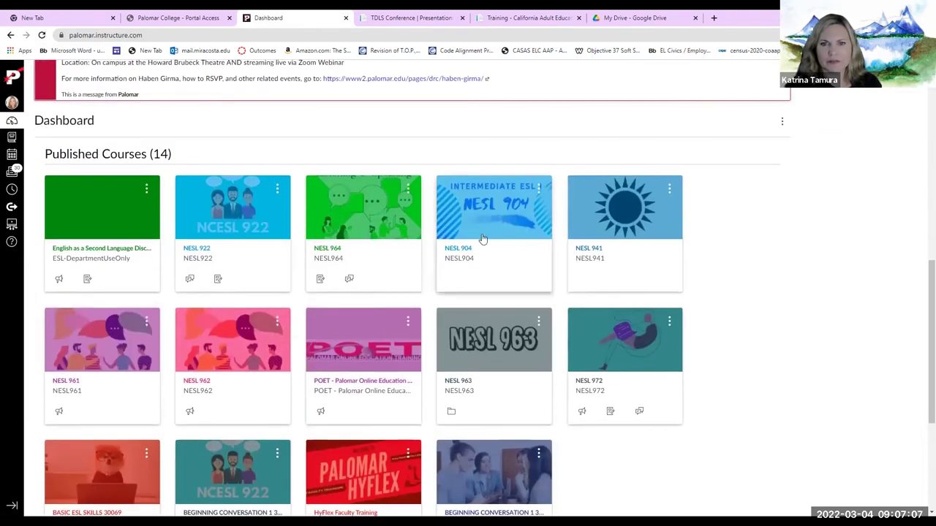
{"action": "left_click", "coordinate": [459, 249]}
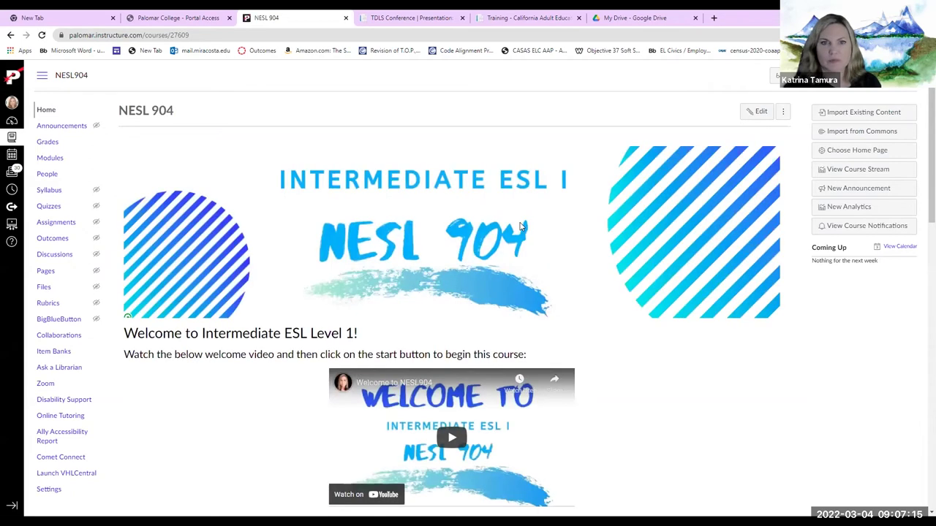
- Start a new blank page from the course's full page list and discard it by returning to the course home page
{"action": "scroll", "coordinate": [254, 249], "scroll_direction": "down", "scroll_amount": 1}
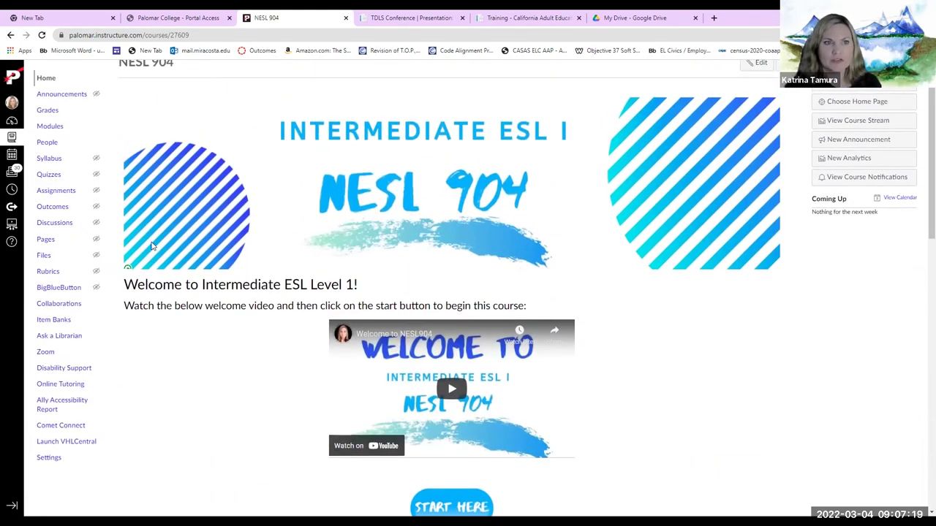
{"action": "left_click", "coordinate": [44, 241]}
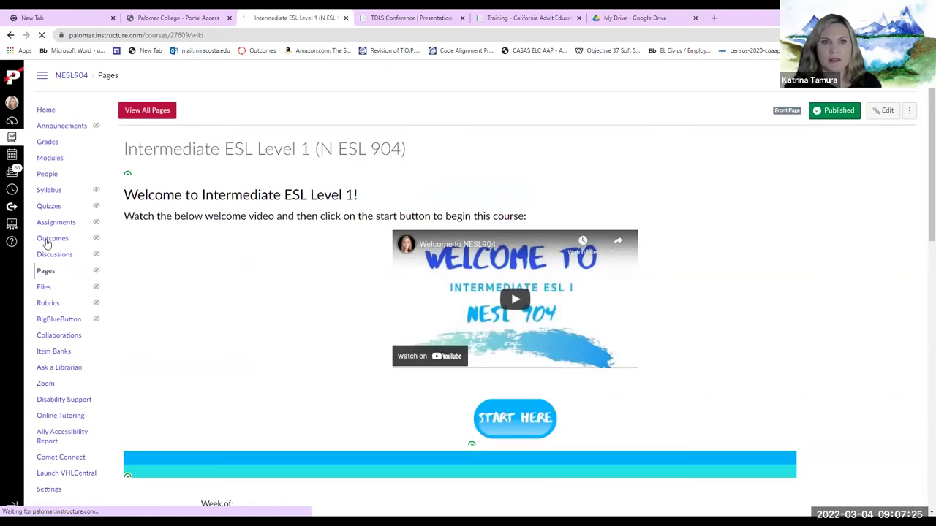
{"action": "left_click", "coordinate": [148, 112]}
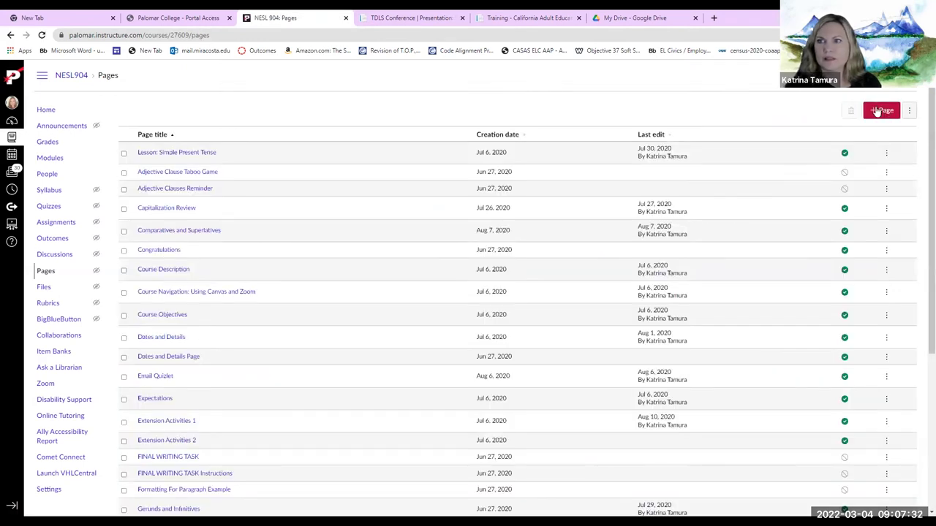
{"action": "left_click", "coordinate": [877, 111]}
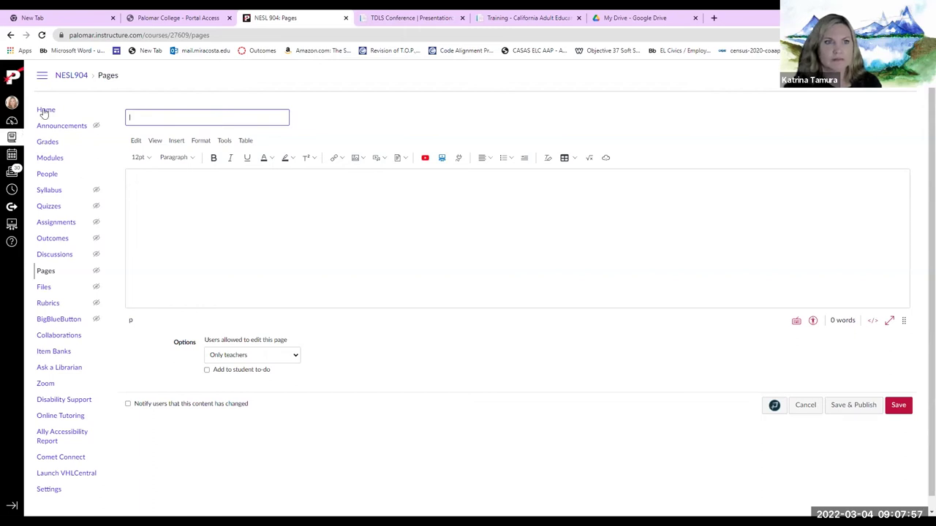
{"action": "left_click", "coordinate": [71, 75]}
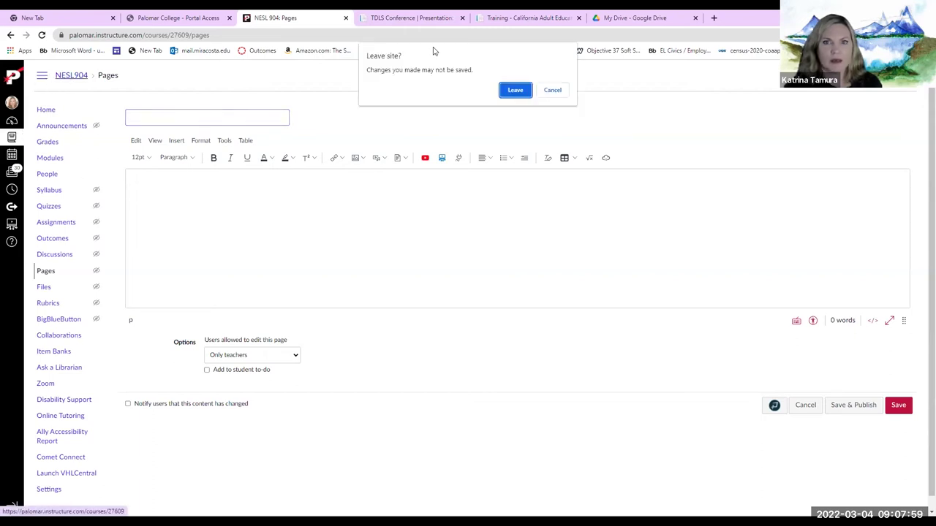
{"action": "key", "text": "Return"}
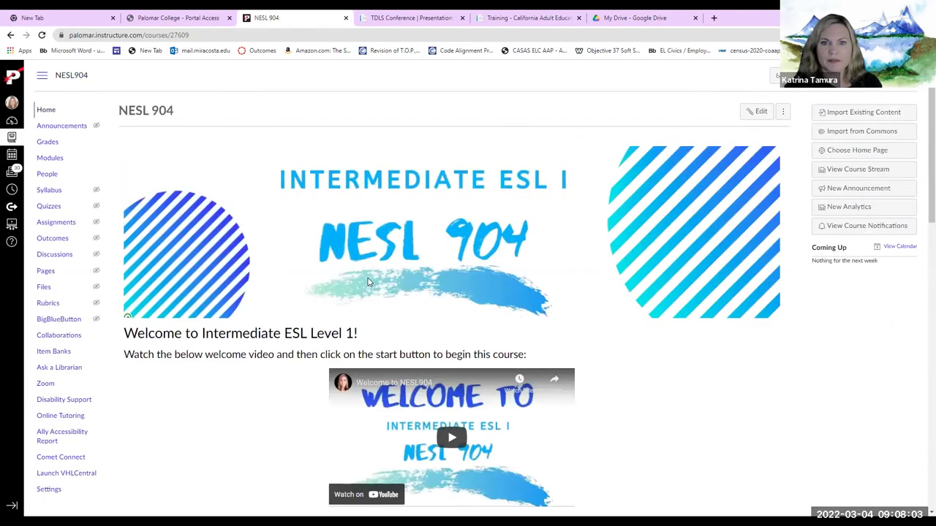
- Follow the home page's Start Here button to the orientation module and return to the course home page
{"action": "scroll", "coordinate": [531, 288], "scroll_direction": "down", "scroll_amount": 2}
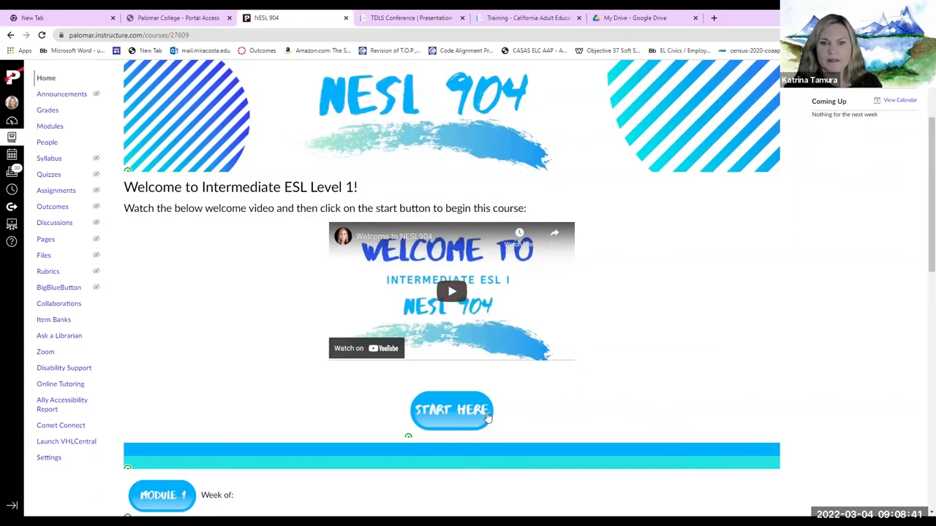
{"action": "left_click", "coordinate": [426, 412]}
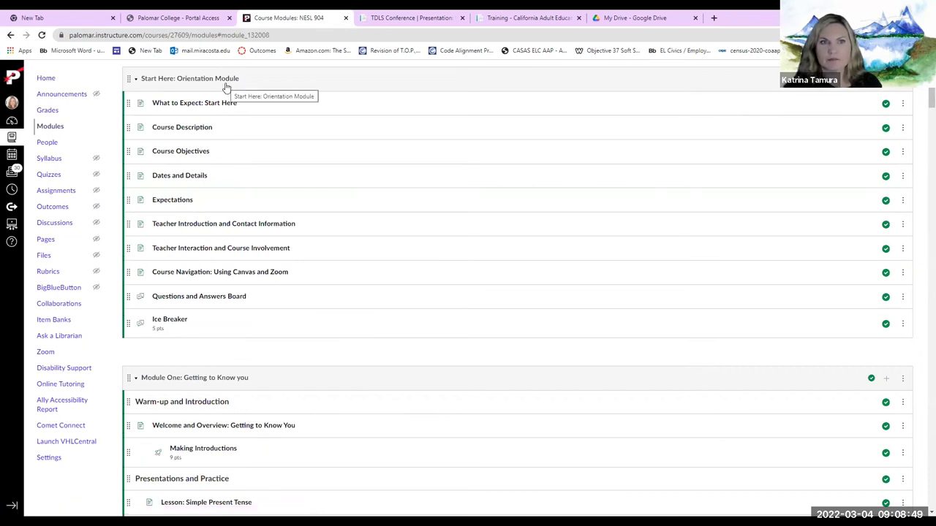
{"action": "left_click", "coordinate": [46, 79]}
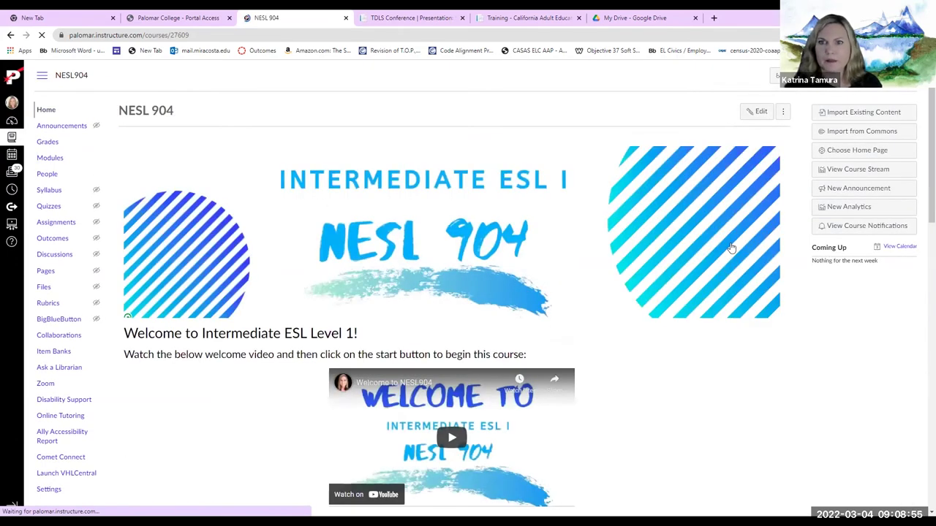
- Open the NESL 904 home page for editing and review the alt text and size options of its banner image
{"action": "left_click", "coordinate": [755, 111]}
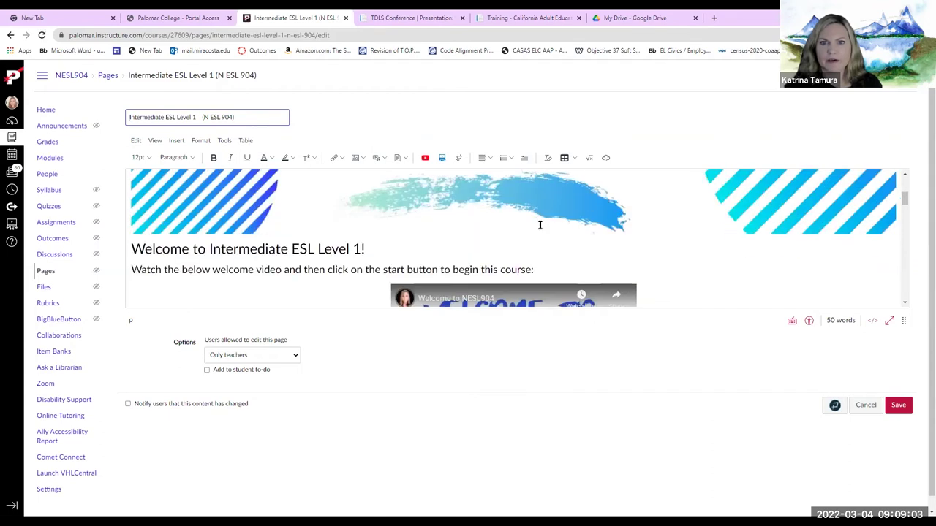
{"action": "left_click", "coordinate": [539, 224]}
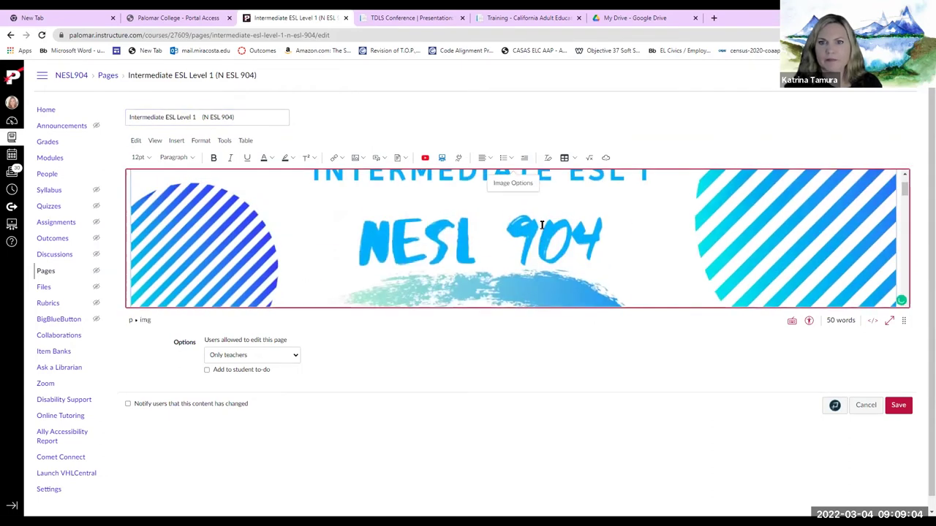
{"action": "left_click", "coordinate": [512, 182]}
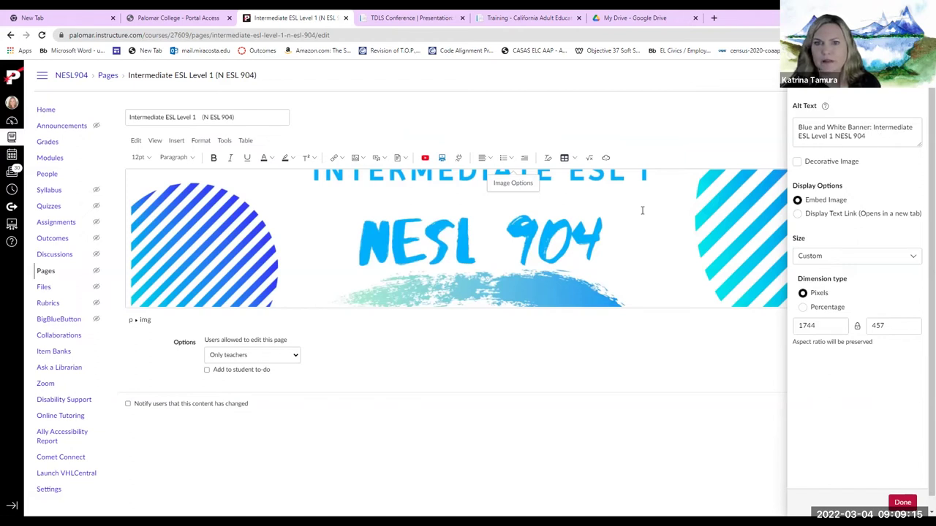
{"action": "scroll", "coordinate": [592, 243], "scroll_direction": "up", "scroll_amount": 2}
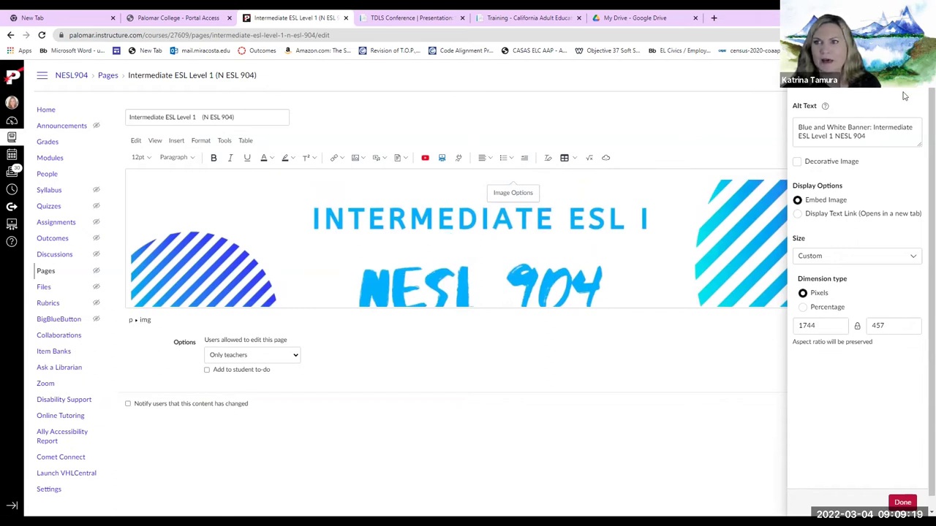
{"action": "left_click", "coordinate": [902, 502]}
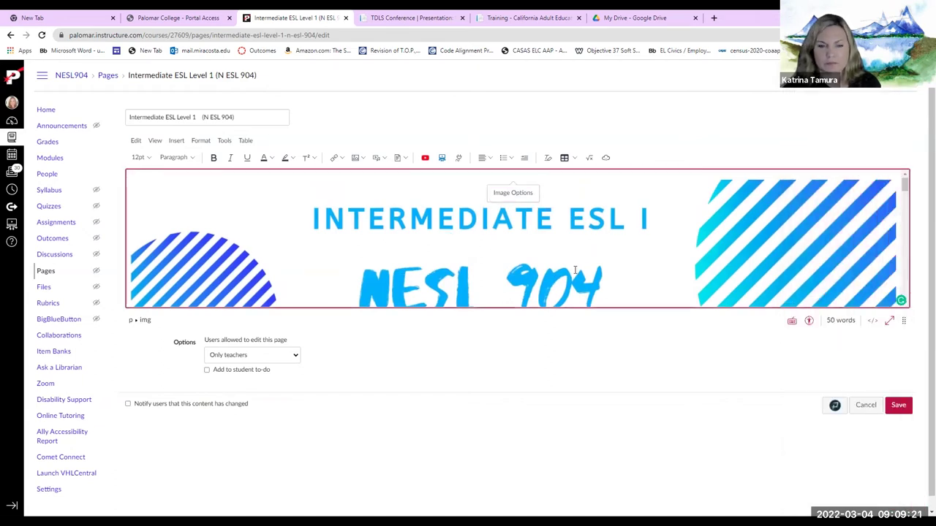
- Check the text style applied to the "Welcome to Intermediate ESL Level 1!" heading below the banner
{"action": "scroll", "coordinate": [575, 267], "scroll_direction": "down", "scroll_amount": 2}
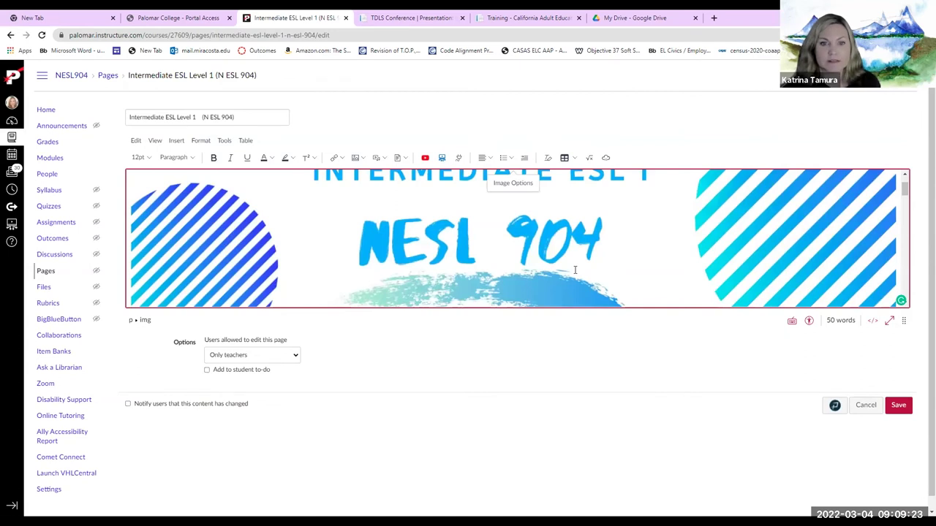
{"action": "scroll", "coordinate": [575, 271], "scroll_direction": "down", "scroll_amount": 1}
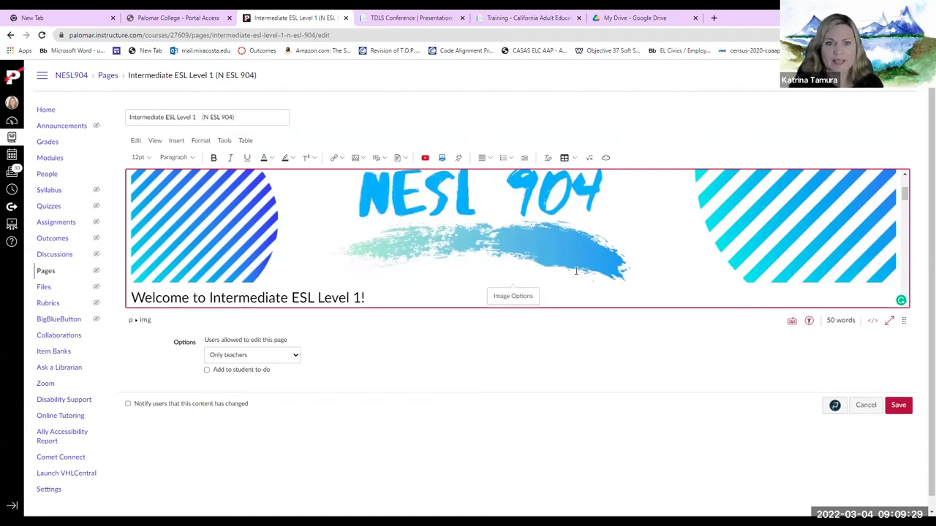
{"action": "scroll", "coordinate": [362, 240], "scroll_direction": "down", "scroll_amount": 1}
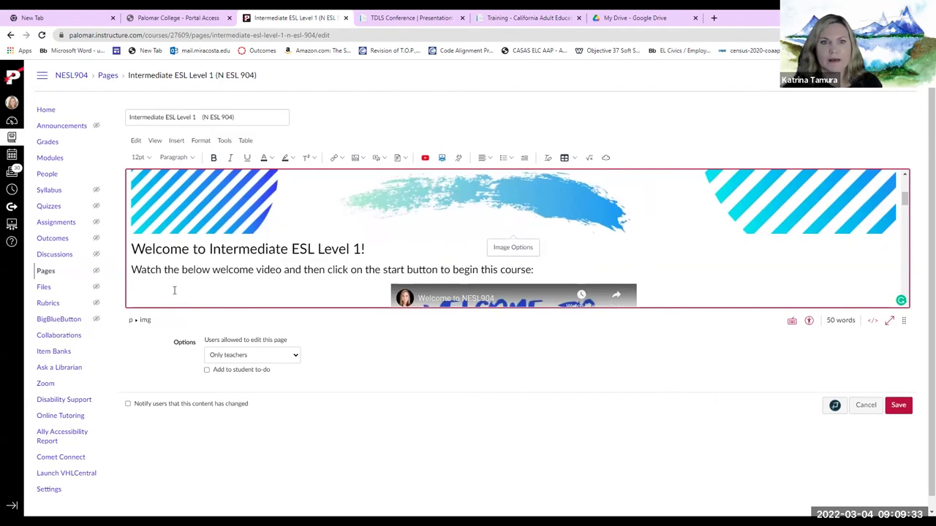
{"action": "scroll", "coordinate": [194, 276], "scroll_direction": "down", "scroll_amount": 1}
{"action": "scroll", "coordinate": [206, 253], "scroll_direction": "up", "scroll_amount": 1}
{"action": "left_click", "coordinate": [209, 248]}
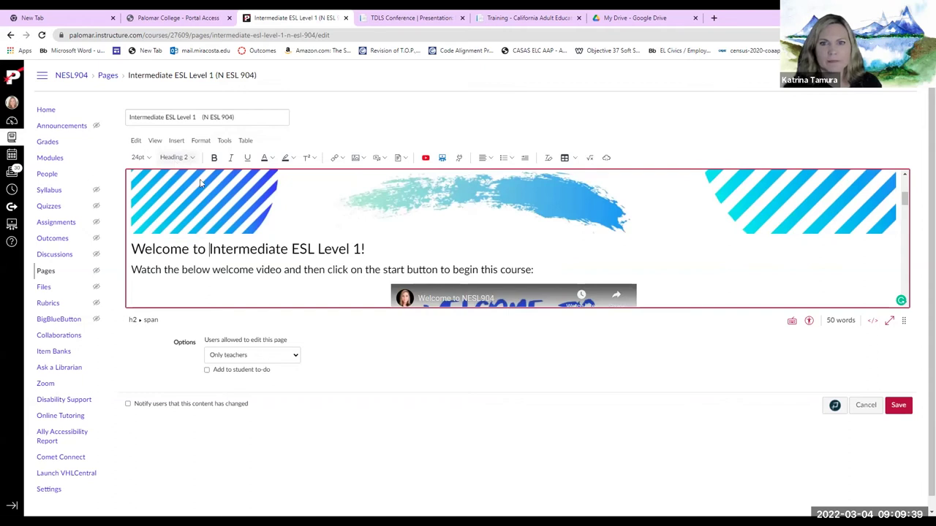
- Examine the link address in the link options of the Start Here button image below the welcome video
{"action": "scroll", "coordinate": [467, 234], "scroll_direction": "down", "scroll_amount": 1}
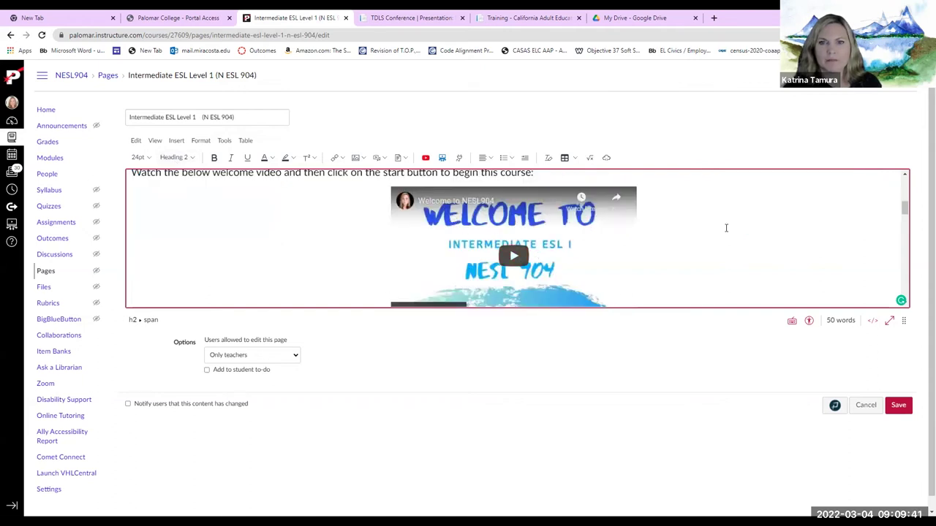
{"action": "scroll", "coordinate": [730, 226], "scroll_direction": "down", "scroll_amount": 2}
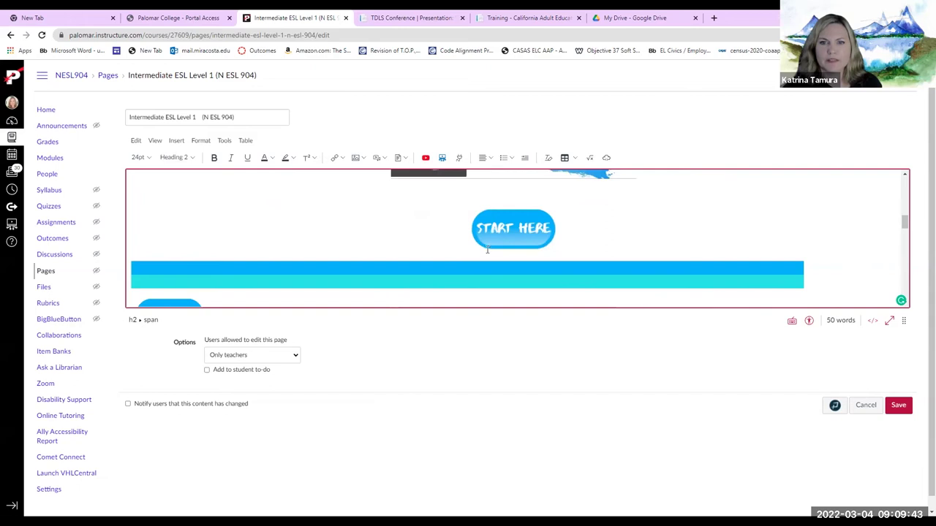
{"action": "left_click", "coordinate": [489, 222]}
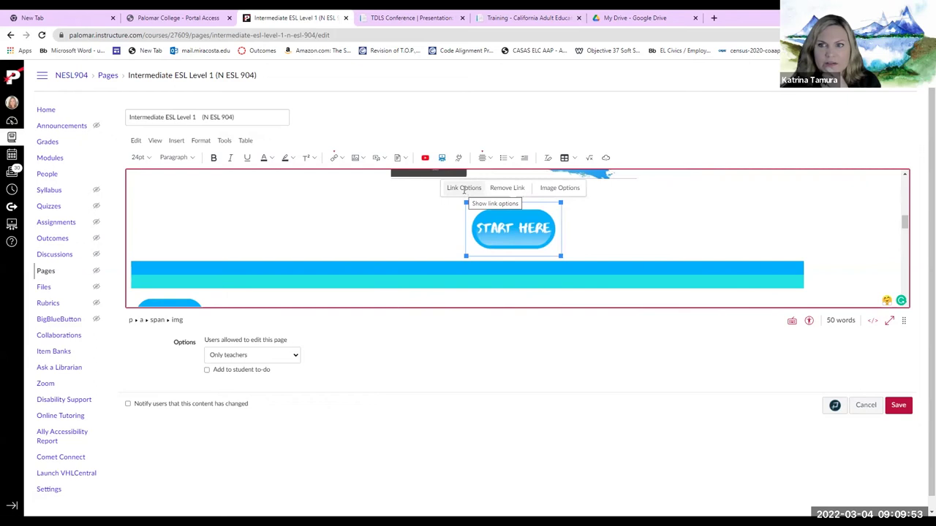
{"action": "left_click", "coordinate": [464, 190]}
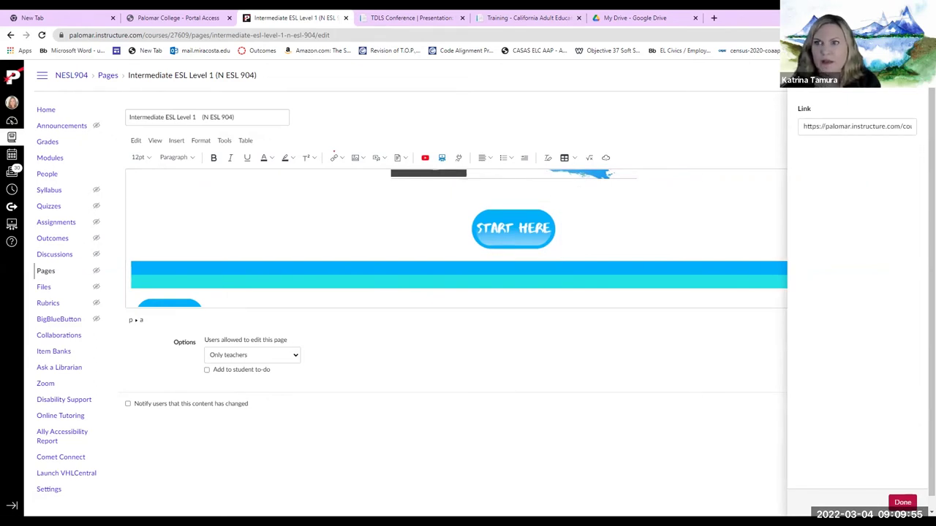
{"action": "left_click", "coordinate": [902, 503]}
{"action": "left_click", "coordinate": [513, 231]}
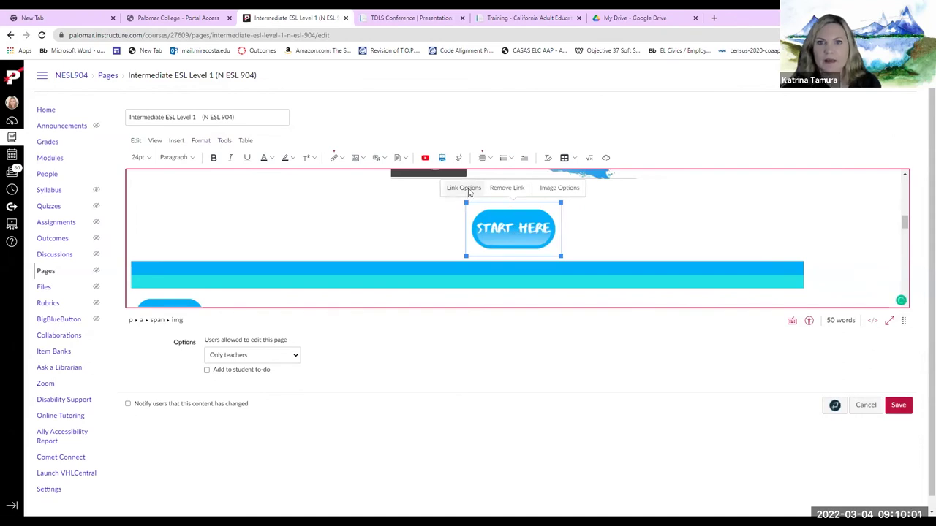
{"action": "left_click", "coordinate": [462, 188]}
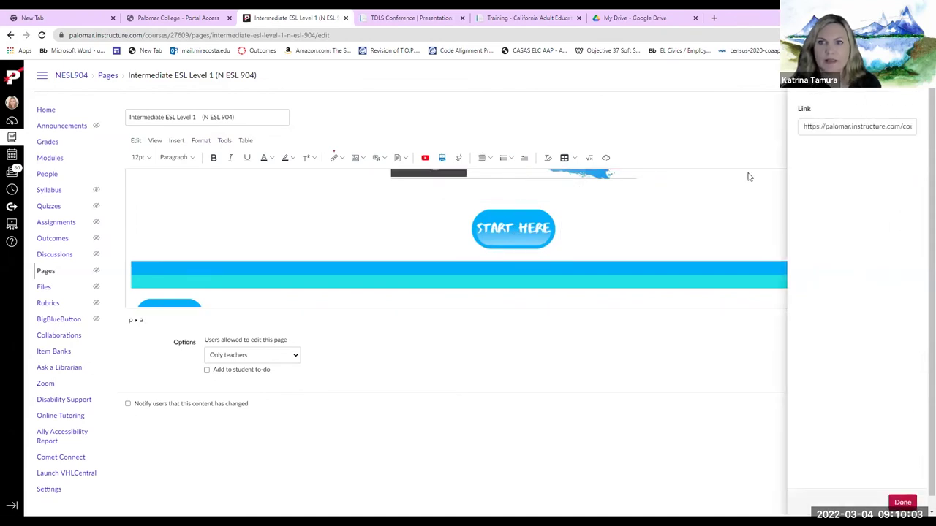
{"action": "left_click", "coordinate": [867, 129]}
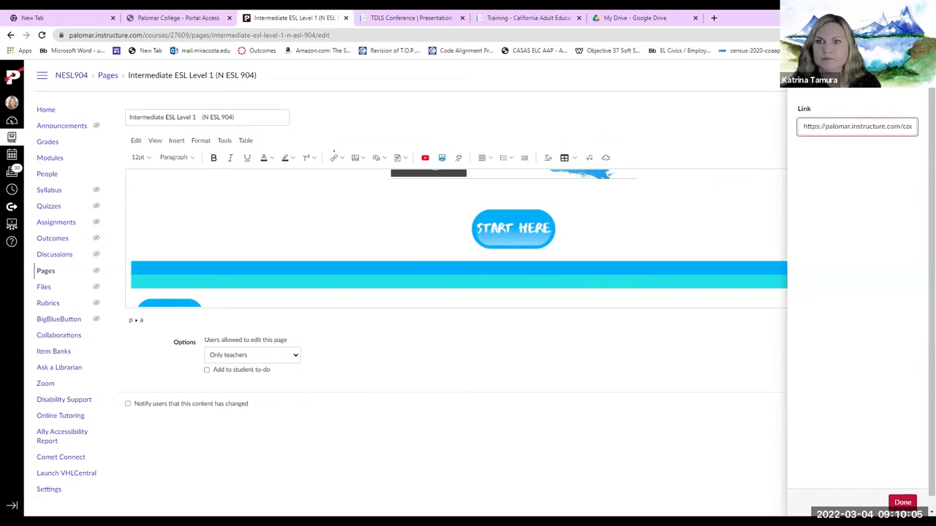
- Remove the link from the Start Here button image
{"action": "left_click", "coordinate": [558, 215]}
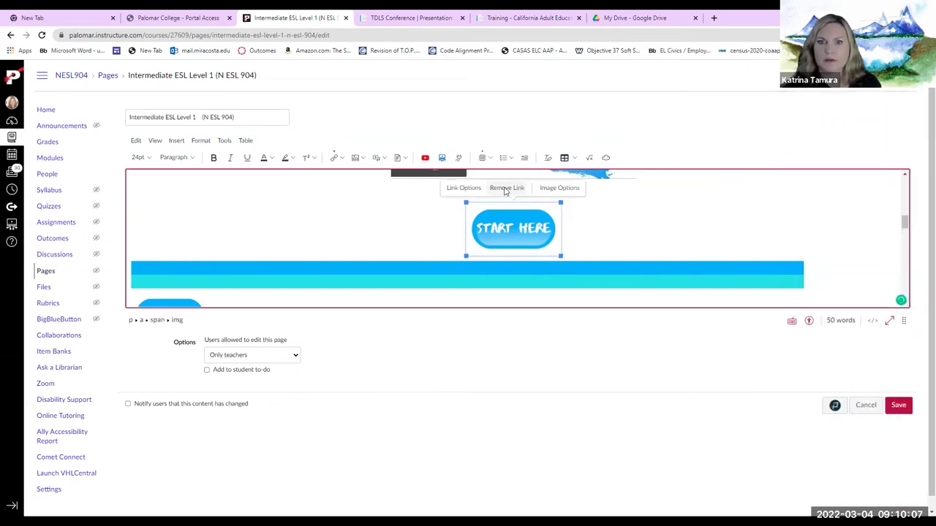
{"action": "left_click", "coordinate": [561, 229]}
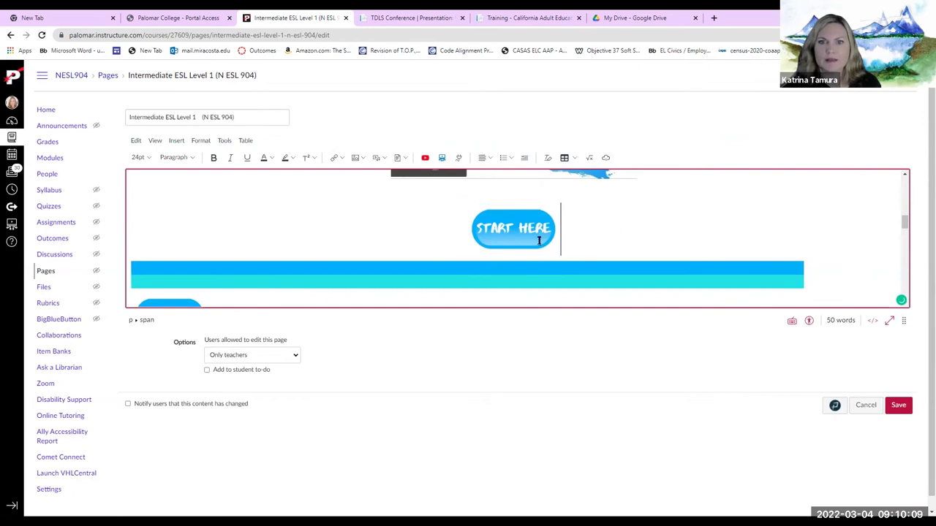
- Open the image options of the Start Here button to view its alt text and display settings
{"action": "left_click", "coordinate": [496, 229]}
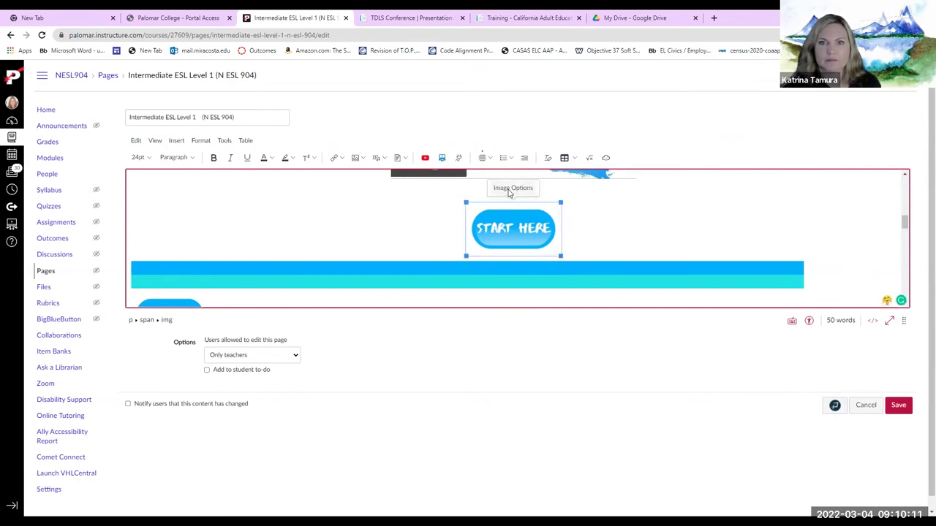
{"action": "left_click", "coordinate": [510, 191]}
{"action": "left_click", "coordinate": [432, 197]}
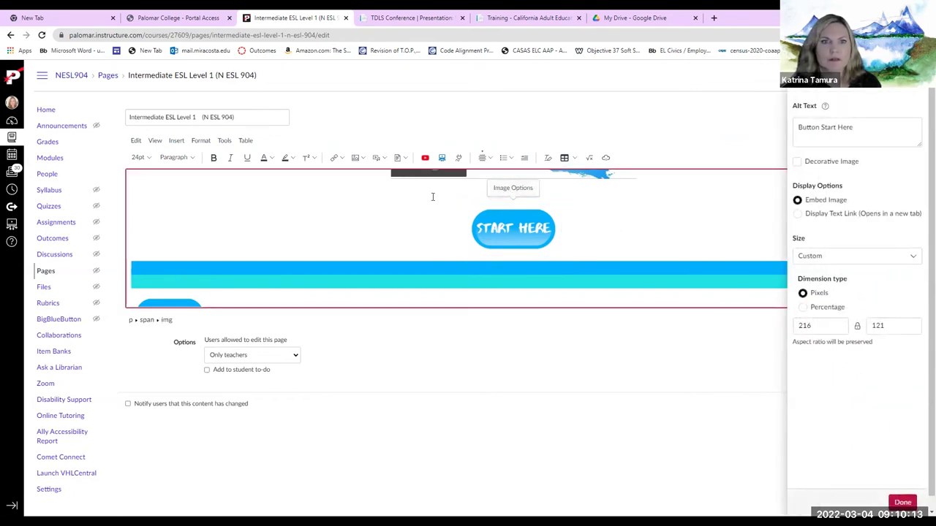
- Link the Start Here button image to the course module "Start Here: Orientation Module" and close the course links list
{"action": "left_click", "coordinate": [177, 140]}
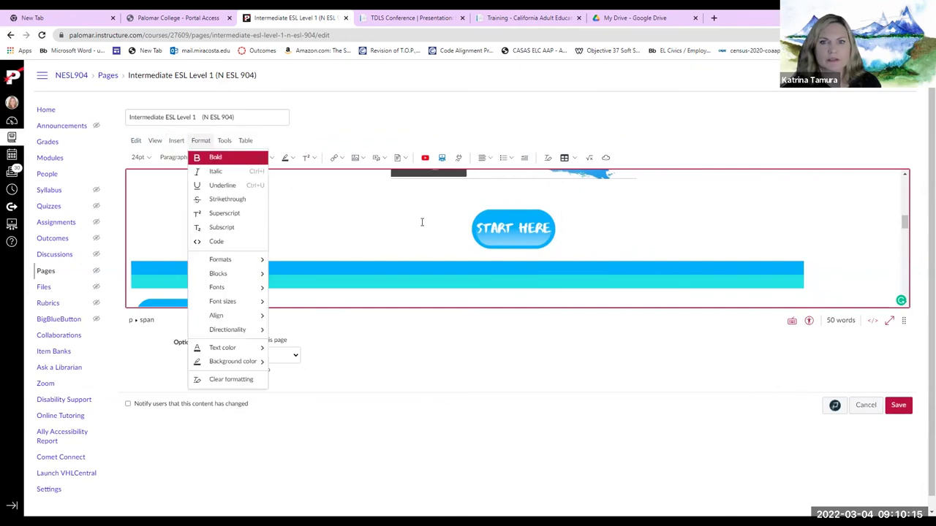
{"action": "left_click", "coordinate": [270, 186]}
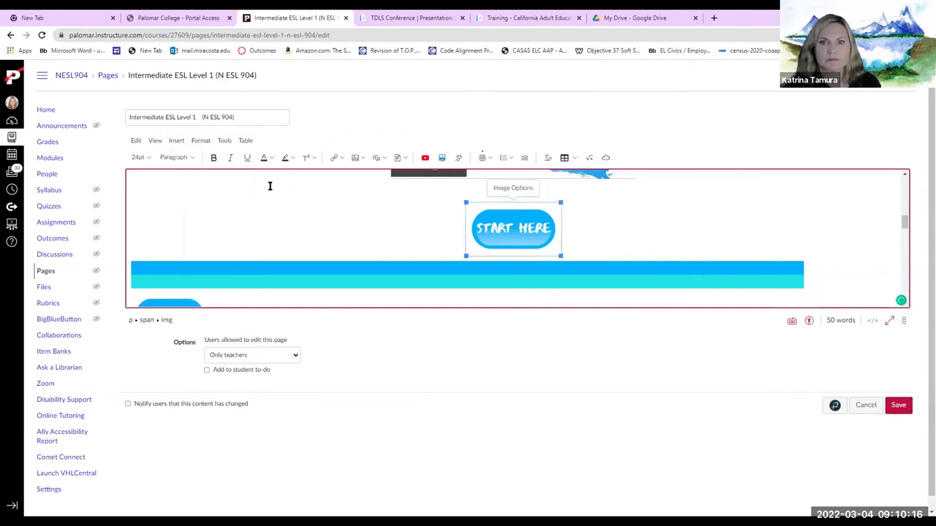
{"action": "left_click", "coordinate": [177, 140]}
{"action": "mouse_move", "coordinate": [196, 160]}
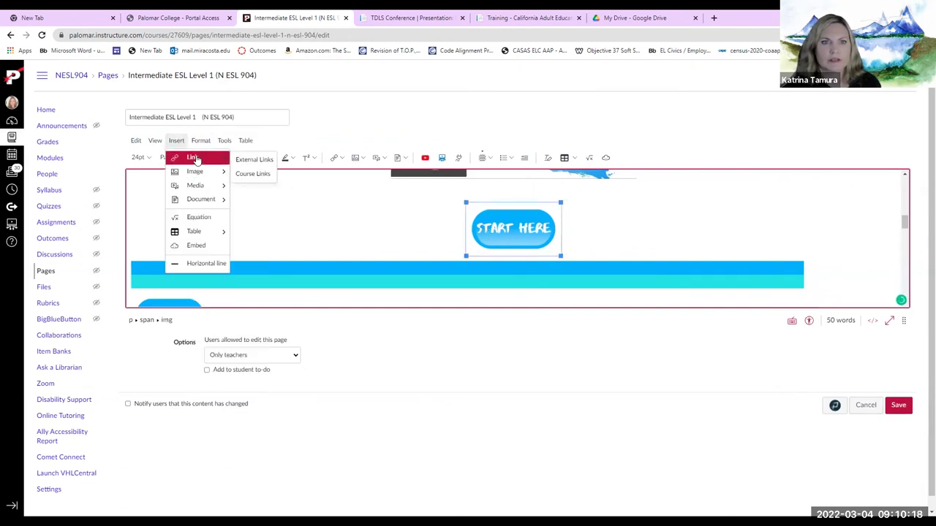
{"action": "left_click", "coordinate": [241, 177]}
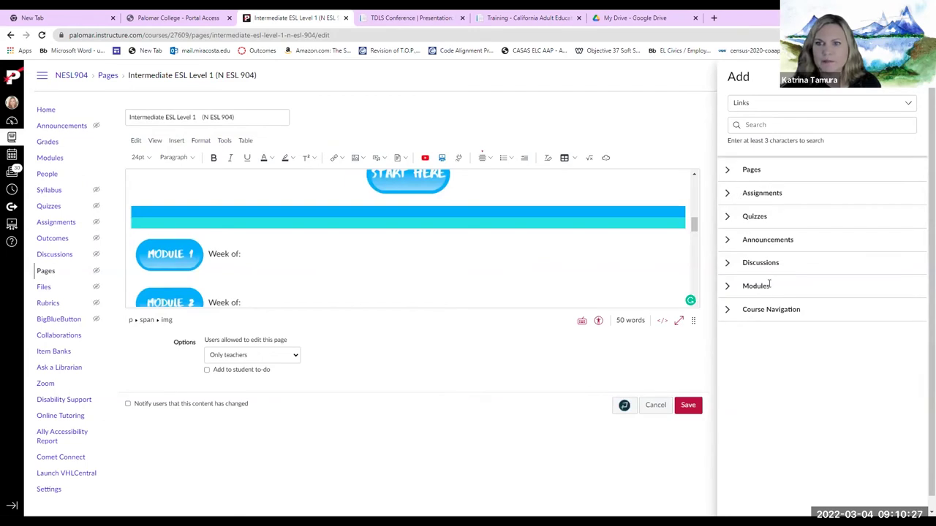
{"action": "left_click", "coordinate": [727, 287]}
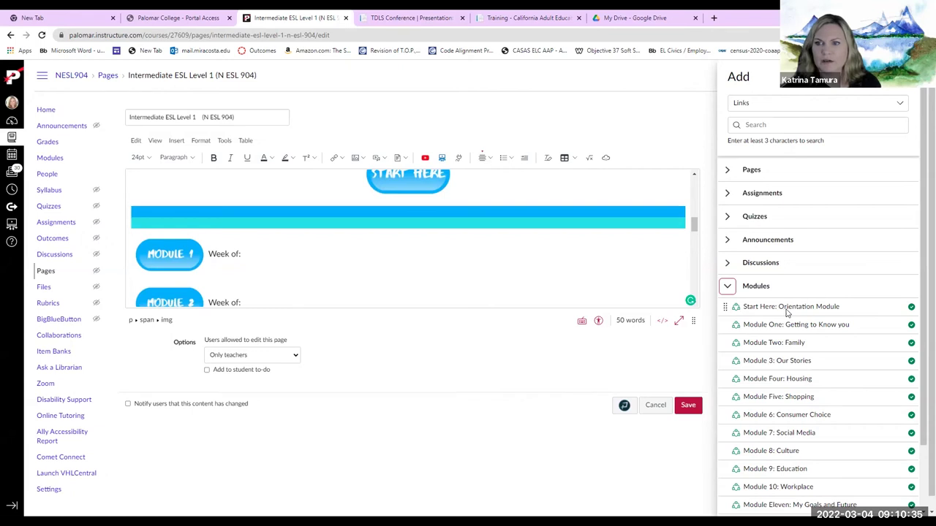
{"action": "left_click", "coordinate": [787, 307]}
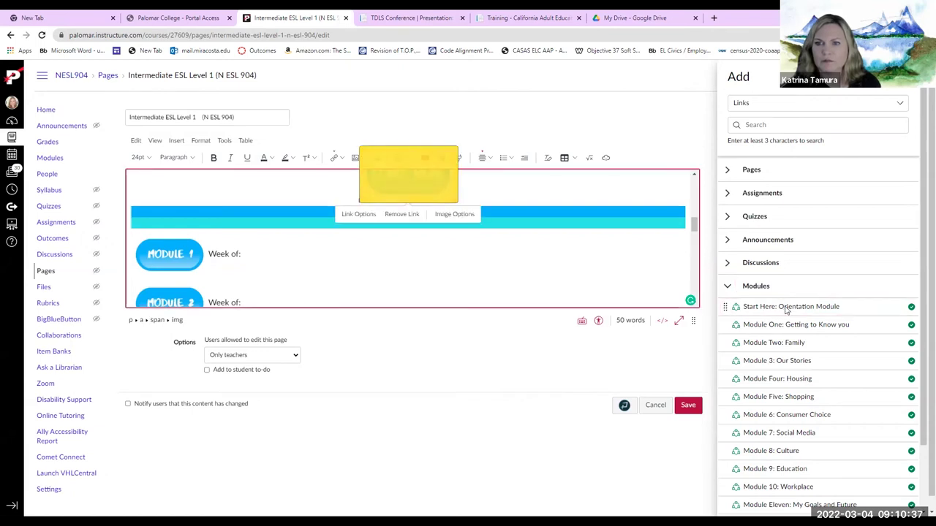
{"action": "left_click", "coordinate": [518, 267]}
{"action": "scroll", "coordinate": [519, 255], "scroll_direction": "up", "scroll_amount": 2}
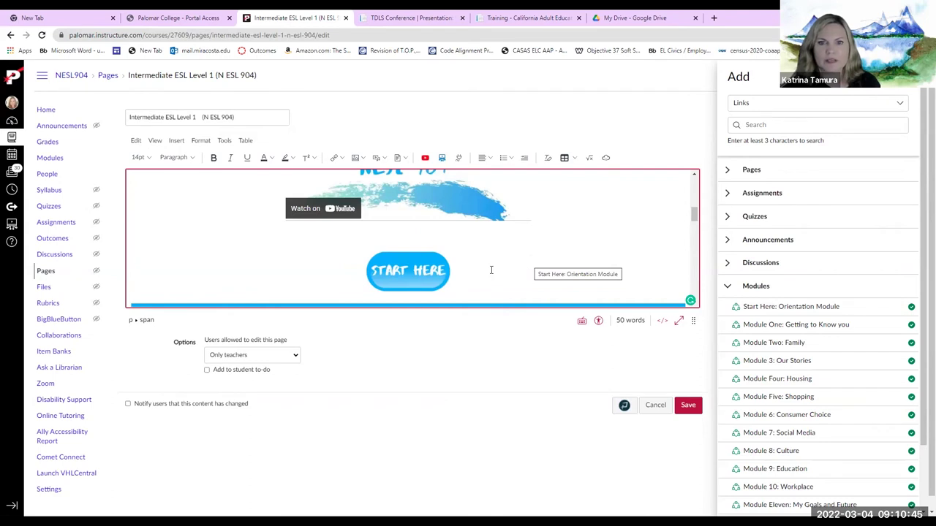
{"action": "scroll", "coordinate": [491, 269], "scroll_direction": "down", "scroll_amount": 2}
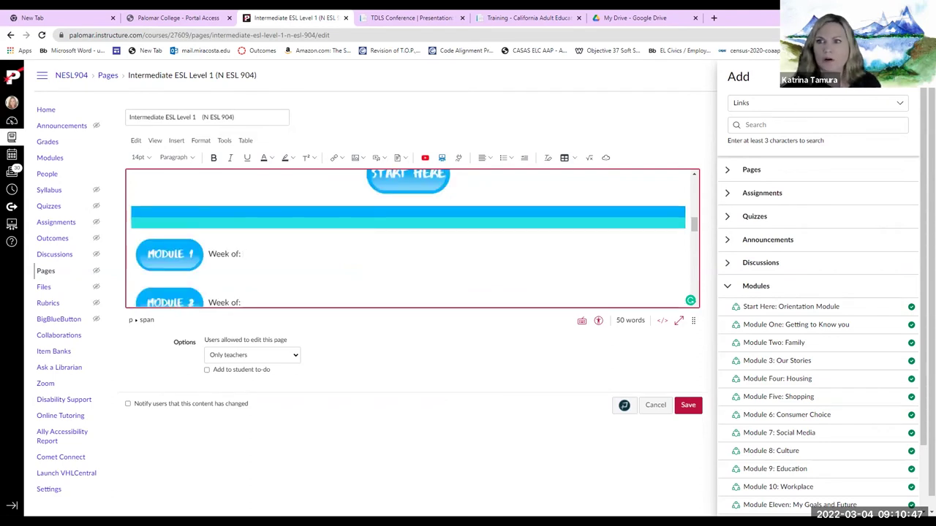
{"action": "left_click", "coordinate": [611, 135]}
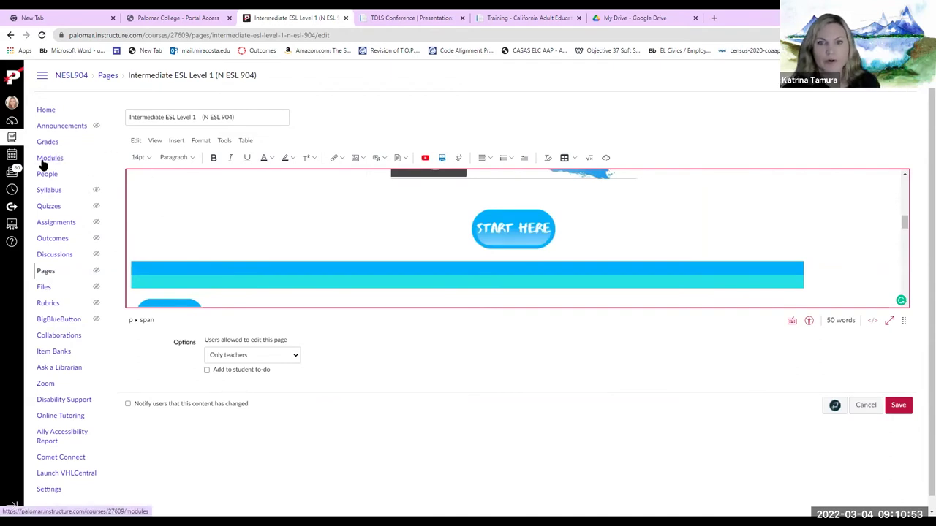
- Check the alt text and size in the image options of the Module 1 button
{"action": "scroll", "coordinate": [681, 220], "scroll_direction": "down", "scroll_amount": 1}
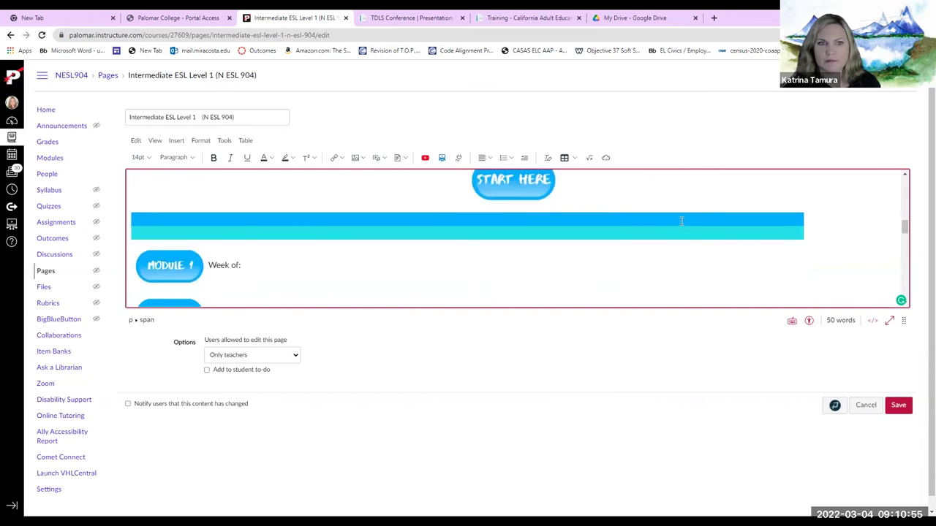
{"action": "scroll", "coordinate": [680, 221], "scroll_direction": "down", "scroll_amount": 1}
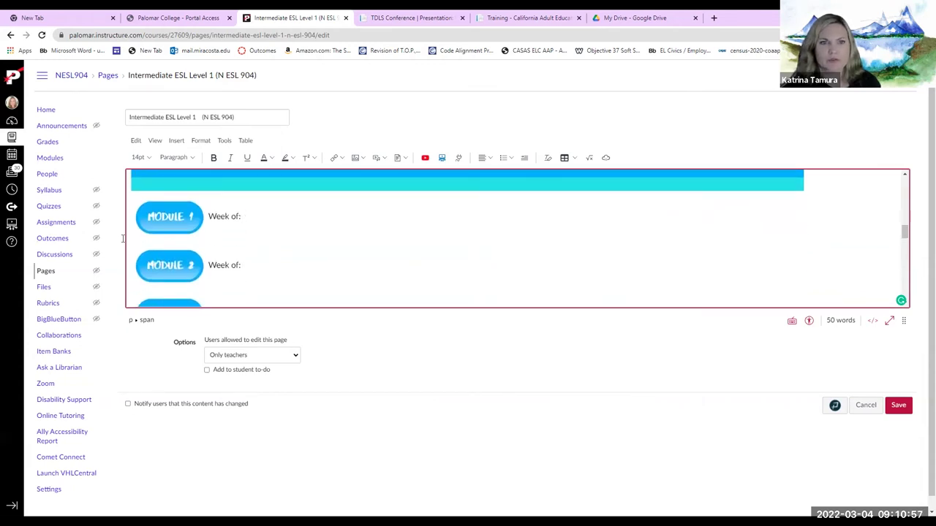
{"action": "left_click", "coordinate": [172, 224]}
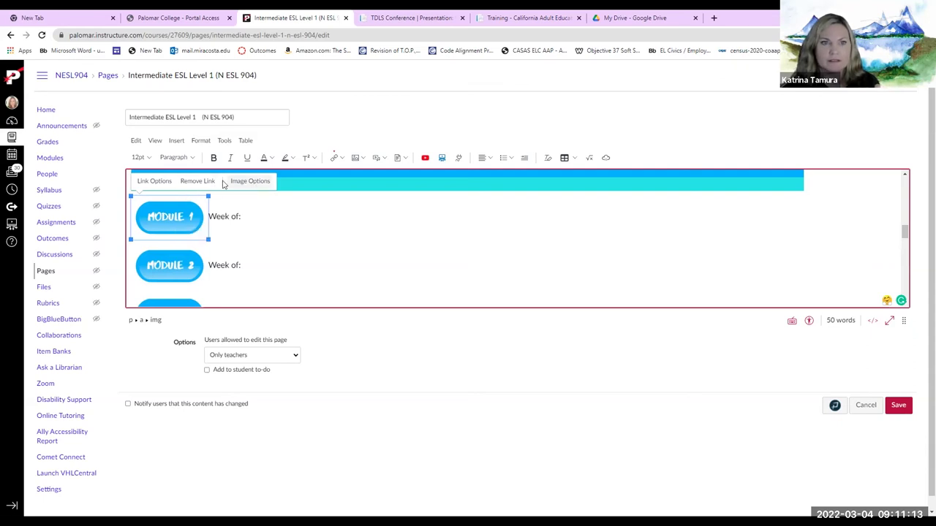
{"action": "left_click", "coordinate": [250, 182]}
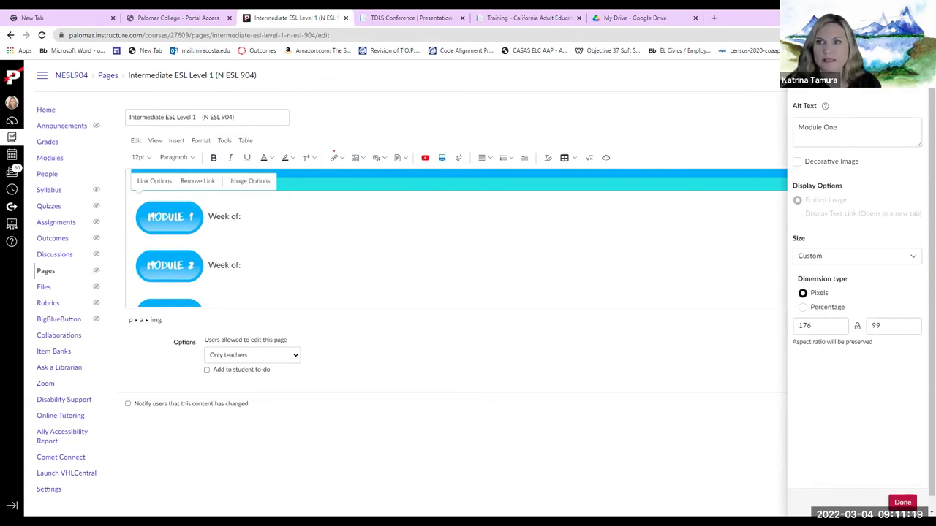
{"action": "left_click", "coordinate": [902, 502]}
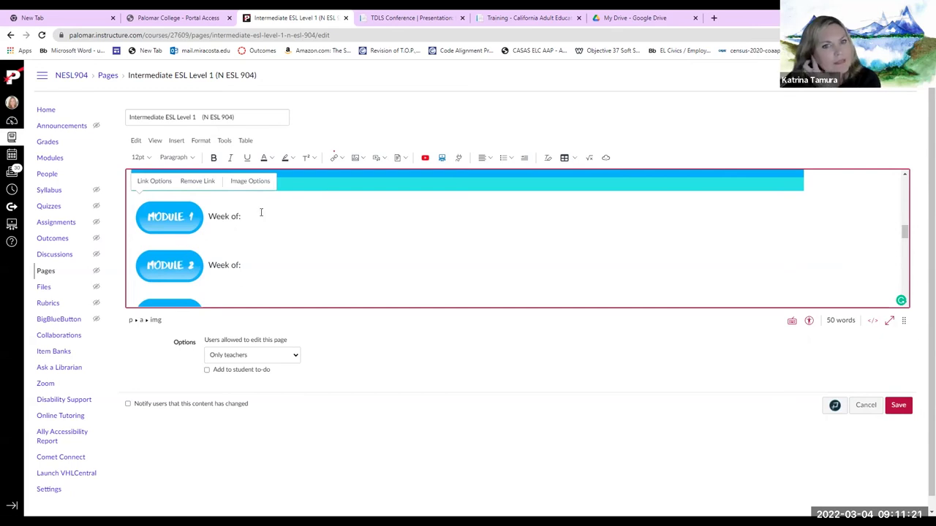
- Check the decorative-image setting in the image options of the blue divider bar below the Start Here button
{"action": "scroll", "coordinate": [342, 235], "scroll_direction": "up", "scroll_amount": 2}
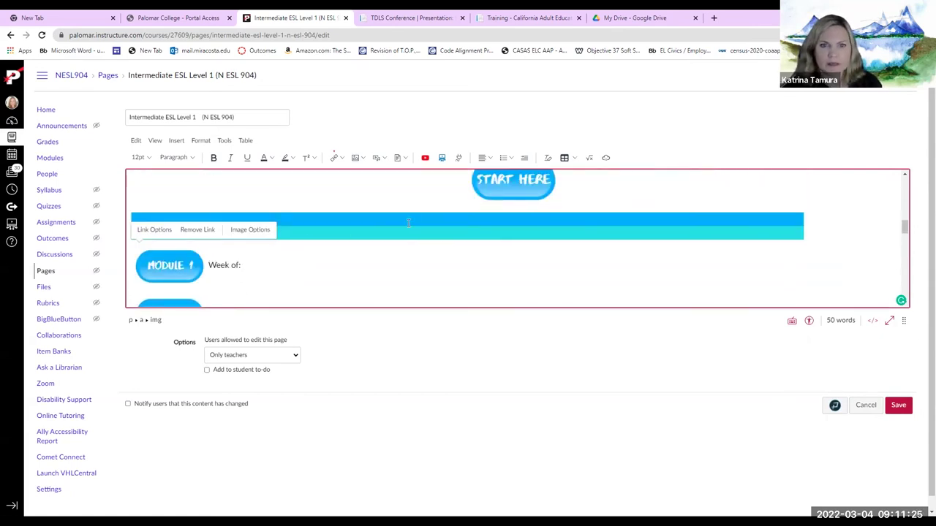
{"action": "left_click", "coordinate": [479, 186]}
{"action": "left_click", "coordinate": [467, 198]}
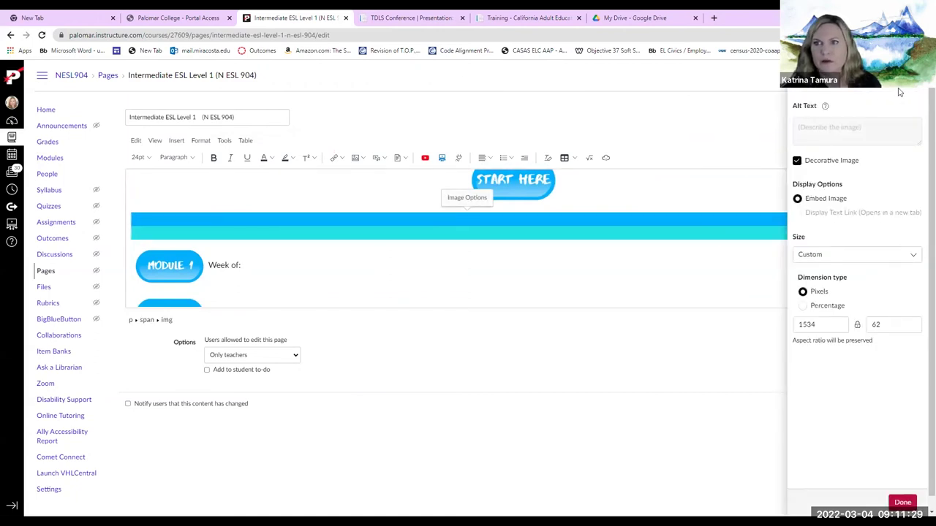
{"action": "left_click", "coordinate": [902, 502]}
{"action": "left_click", "coordinate": [343, 275]}
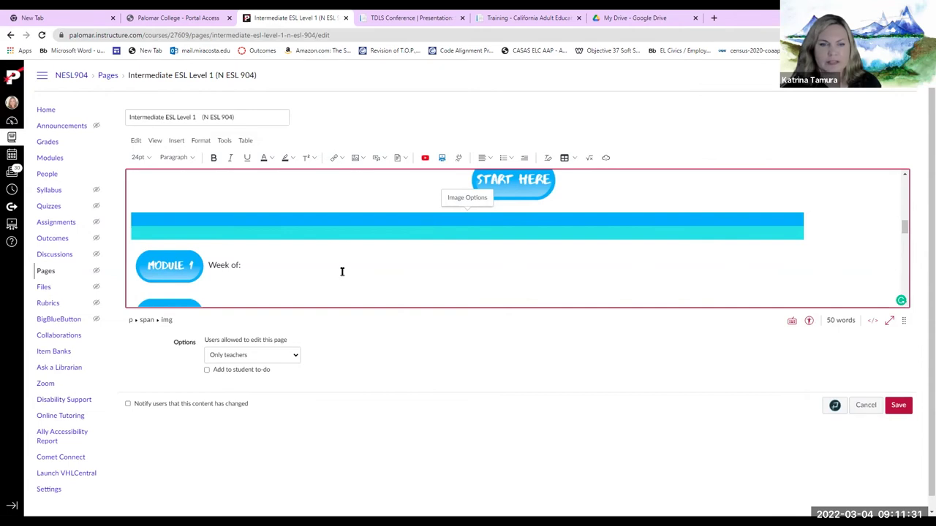
- Run the Accessibility Guide on the page, inspect its Documents and Videos alert, and look over the embedded welcome video
{"action": "scroll", "coordinate": [342, 271], "scroll_direction": "down", "scroll_amount": 2}
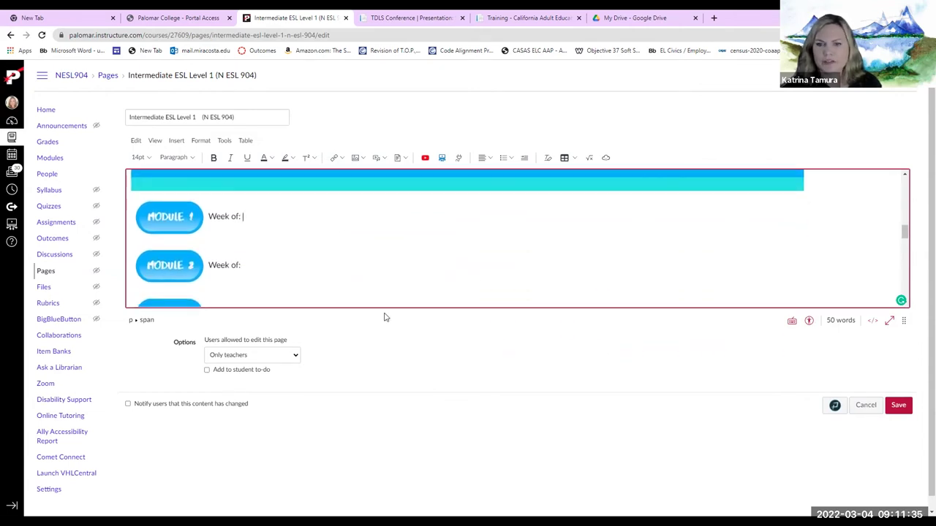
{"action": "left_click", "coordinate": [834, 408]}
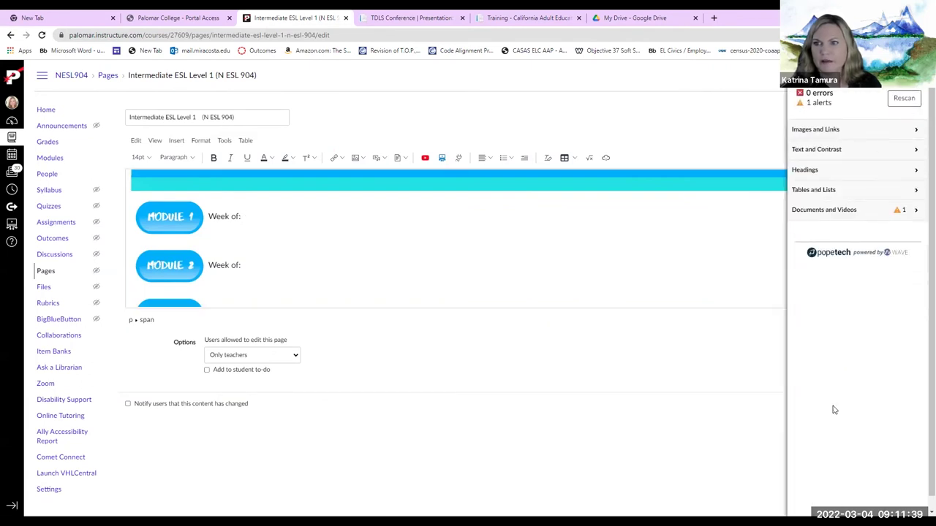
{"action": "left_click", "coordinate": [819, 210]}
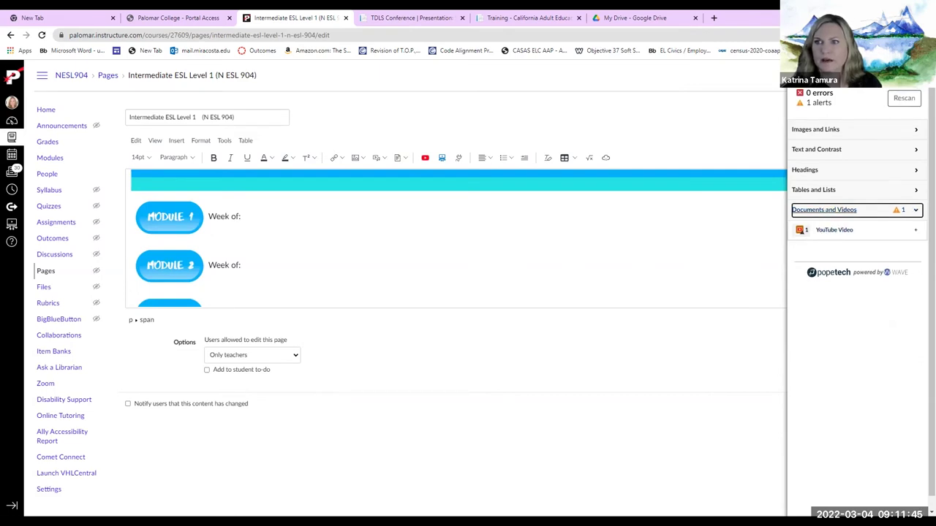
{"action": "key", "text": "Escape"}
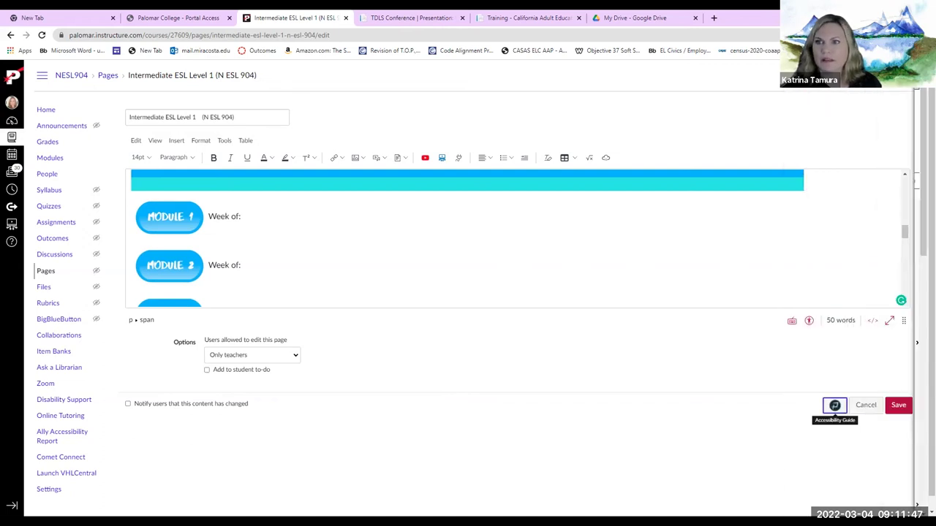
{"action": "scroll", "coordinate": [596, 224], "scroll_direction": "up", "scroll_amount": 5}
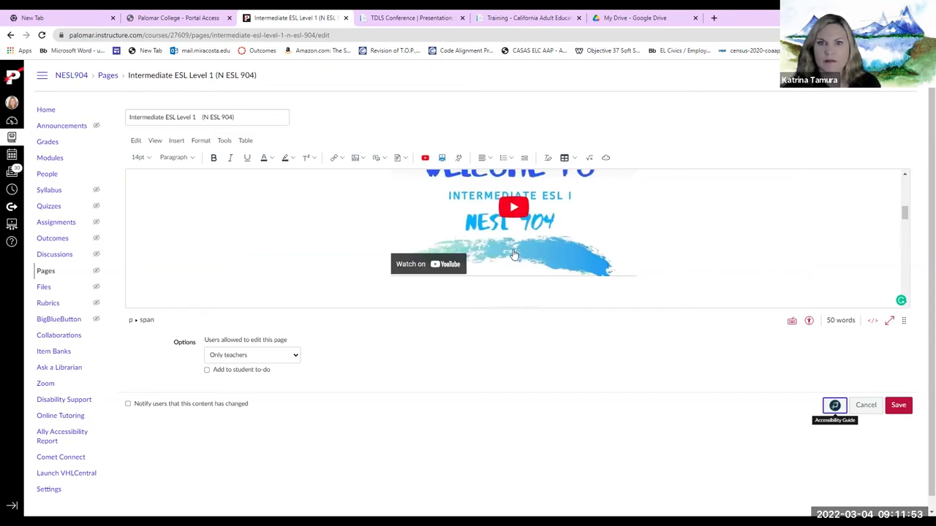
{"action": "scroll", "coordinate": [514, 254], "scroll_direction": "up", "scroll_amount": 1}
{"action": "scroll", "coordinate": [513, 254], "scroll_direction": "down", "scroll_amount": 2}
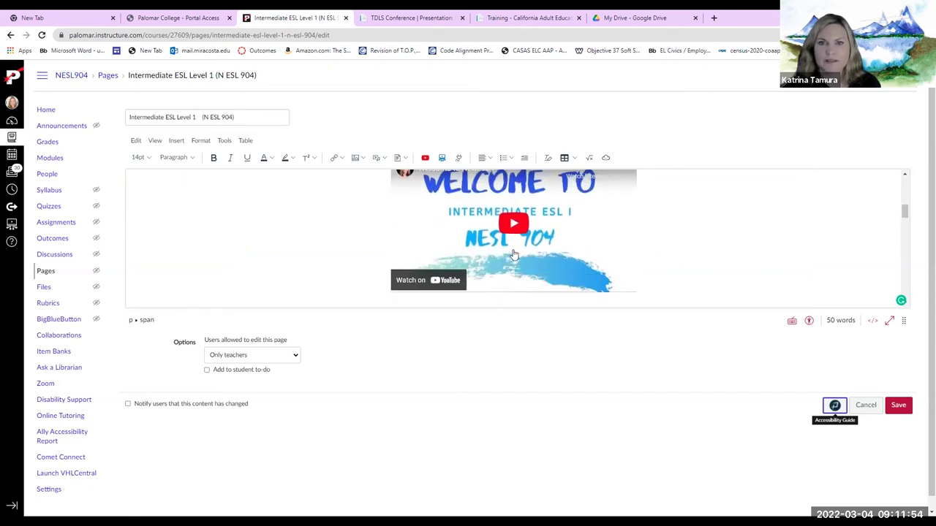
- Save the home page and review its published layout from the banner down to the module buttons
{"action": "left_click", "coordinate": [898, 405]}
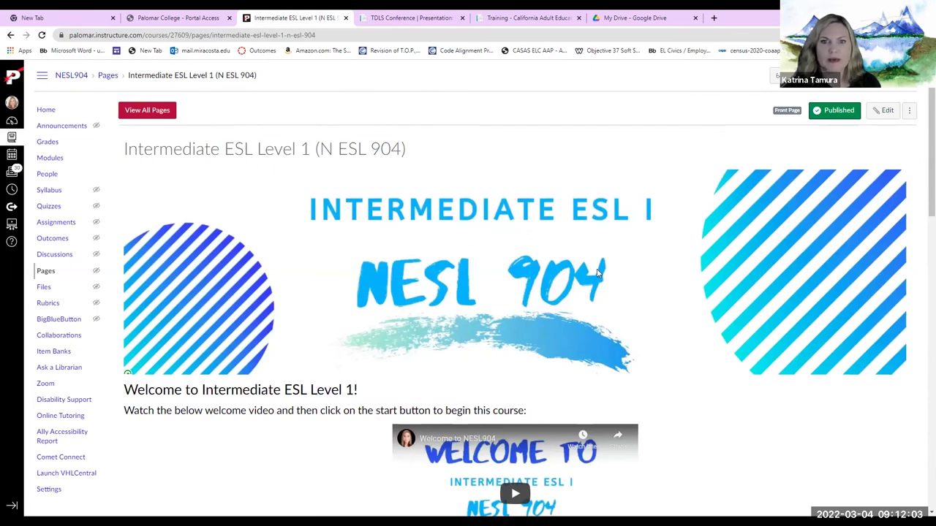
{"action": "scroll", "coordinate": [597, 274], "scroll_direction": "down", "scroll_amount": 7}
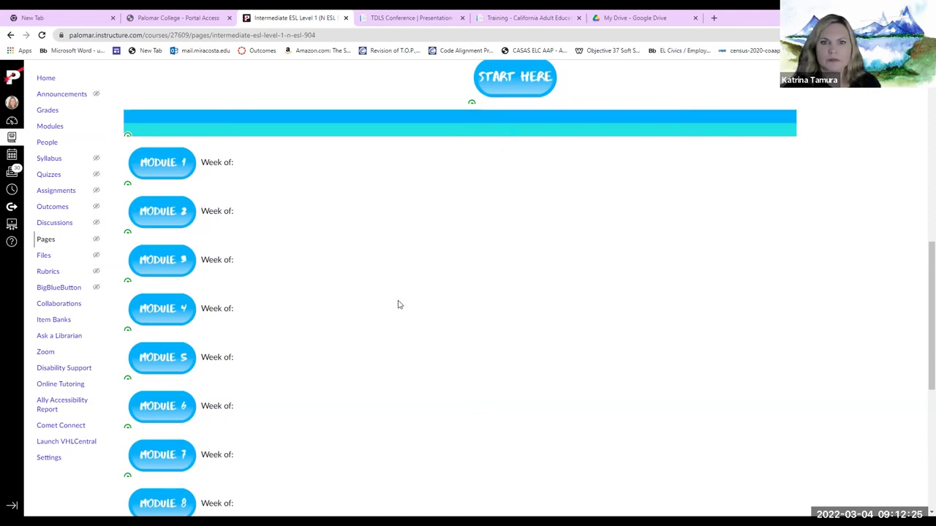
{"action": "scroll", "coordinate": [249, 228], "scroll_direction": "up", "scroll_amount": 6}
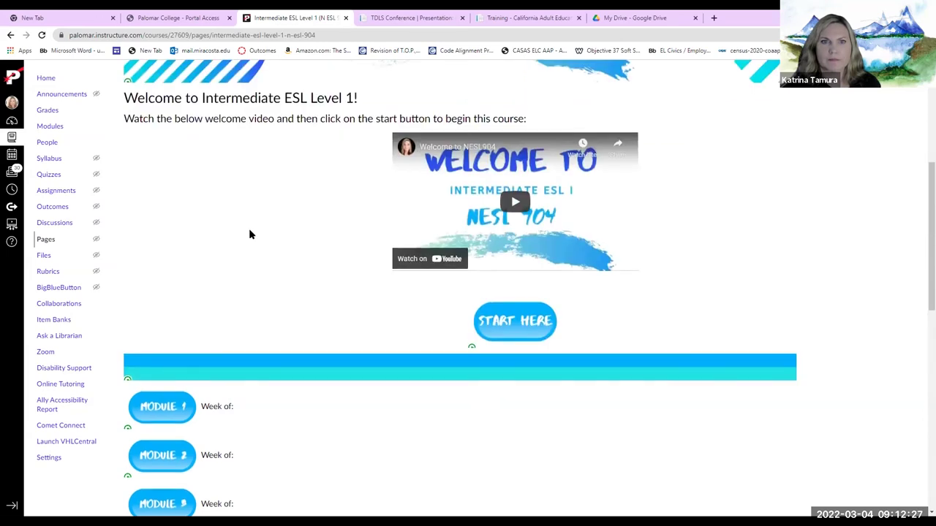
{"action": "scroll", "coordinate": [46, 144], "scroll_direction": "up", "scroll_amount": 2}
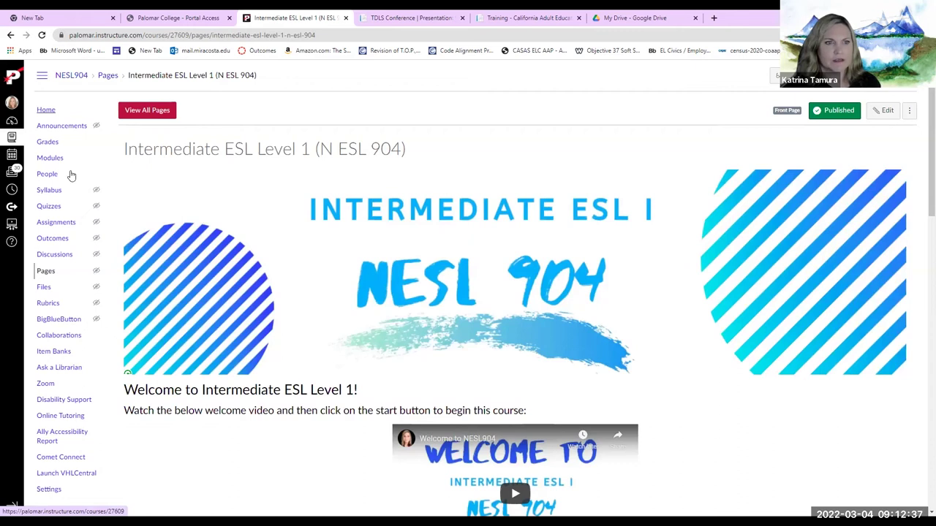
- Open the course's navigation settings and review the menu items shown to and hidden from students
{"action": "scroll", "coordinate": [53, 461], "scroll_direction": "down", "scroll_amount": 2}
{"action": "left_click", "coordinate": [49, 459]}
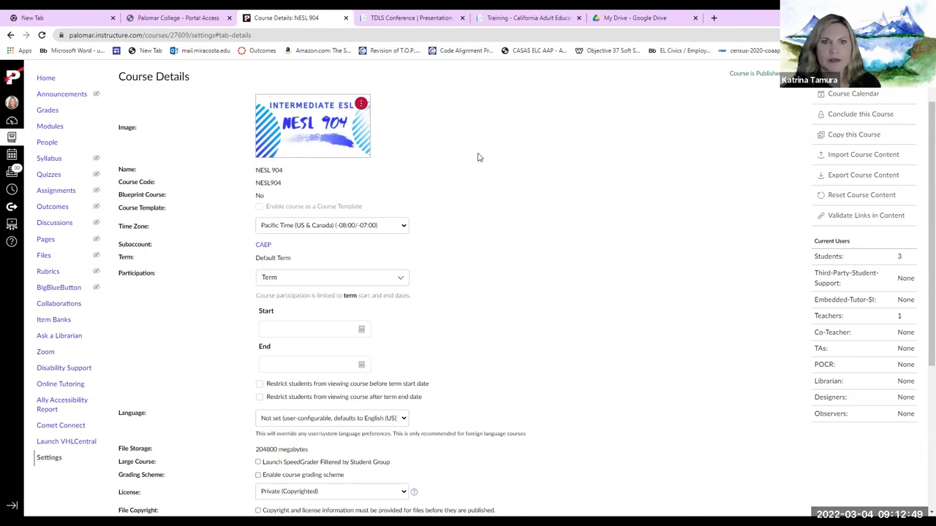
{"action": "scroll", "coordinate": [210, 116], "scroll_direction": "up", "scroll_amount": 1}
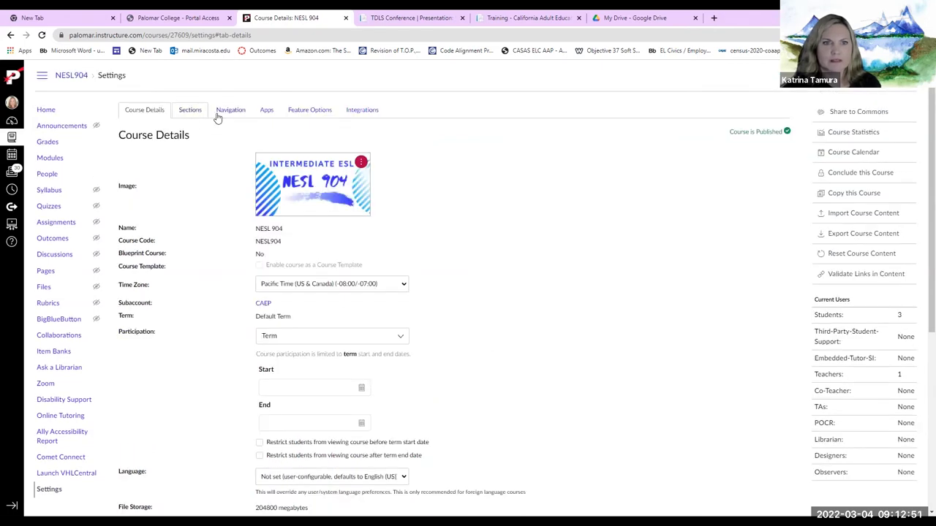
{"action": "left_click", "coordinate": [224, 113]}
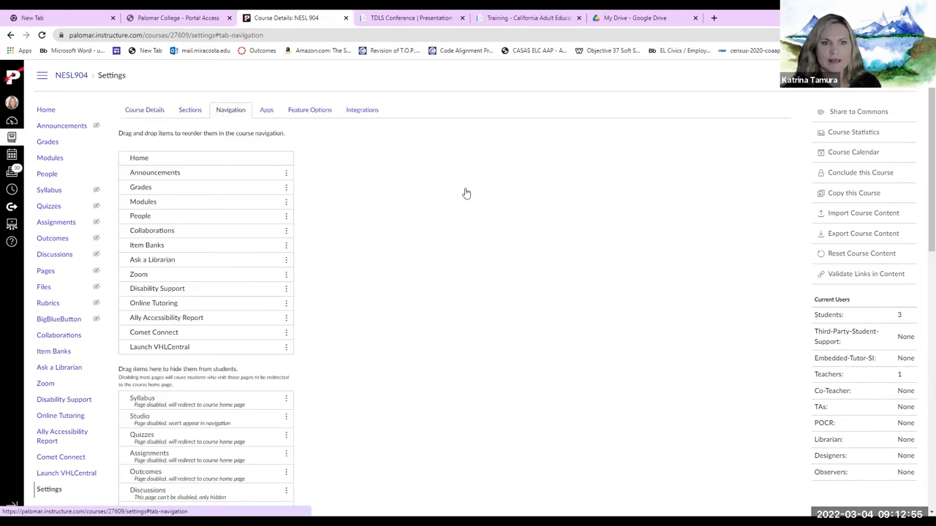
{"action": "scroll", "coordinate": [183, 424], "scroll_direction": "down", "scroll_amount": 1}
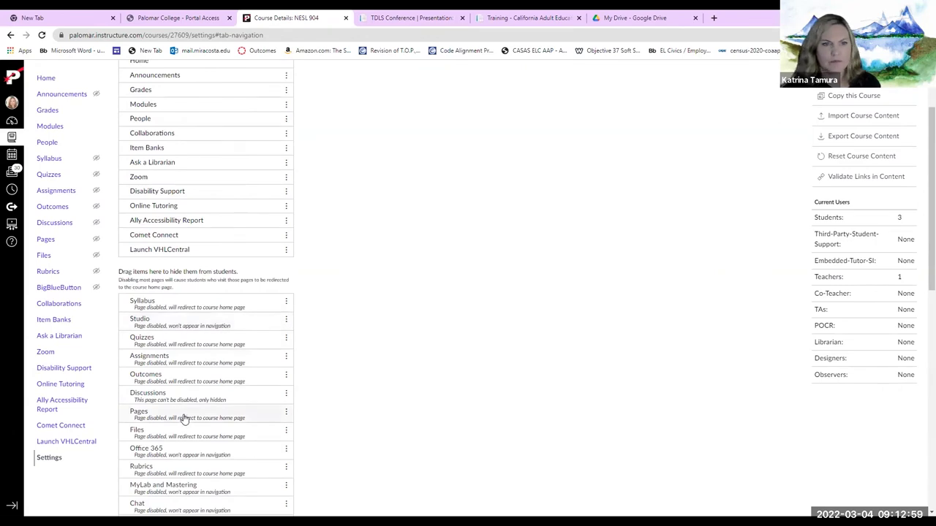
{"action": "scroll", "coordinate": [195, 326], "scroll_direction": "up", "scroll_amount": 1}
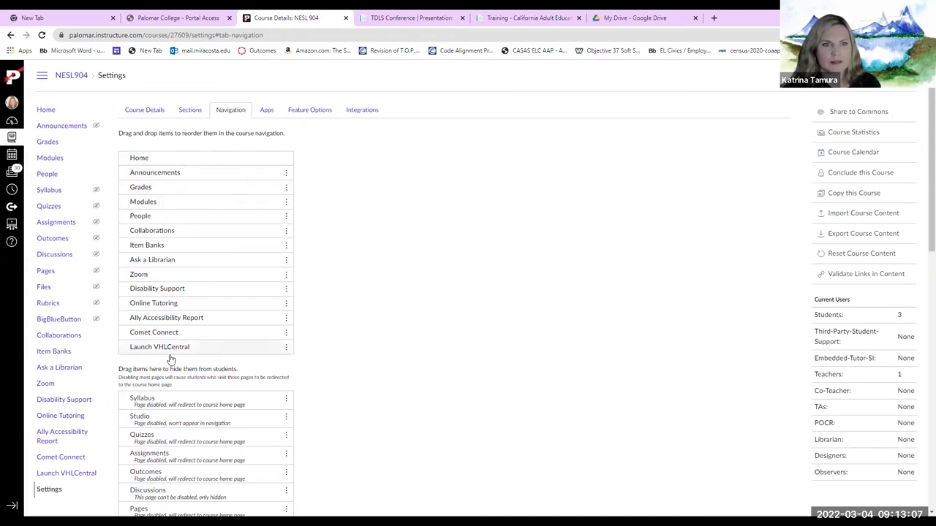
- Move Launch VHLCentral and Ally Accessibility Report to the items hidden from students, and place Disability Support below Online Tutoring
{"action": "left_click_drag", "start_coordinate": [129, 355], "coordinate": [159, 437]}
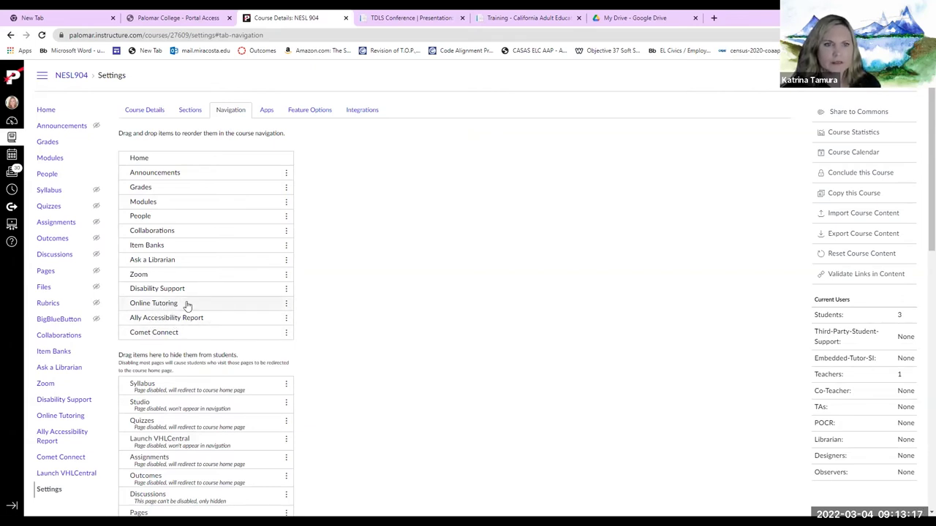
{"action": "left_click_drag", "start_coordinate": [182, 317], "coordinate": [182, 384]}
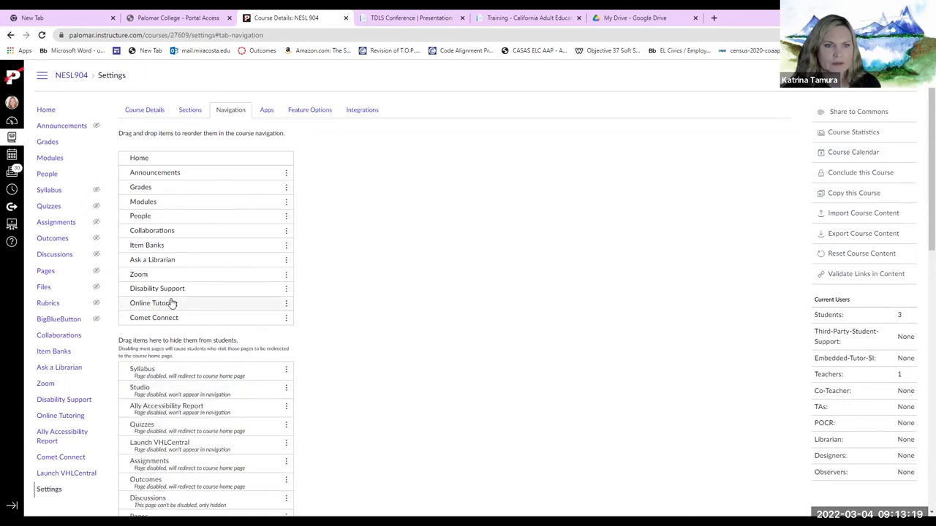
{"action": "left_click_drag", "start_coordinate": [167, 290], "coordinate": [186, 300]}
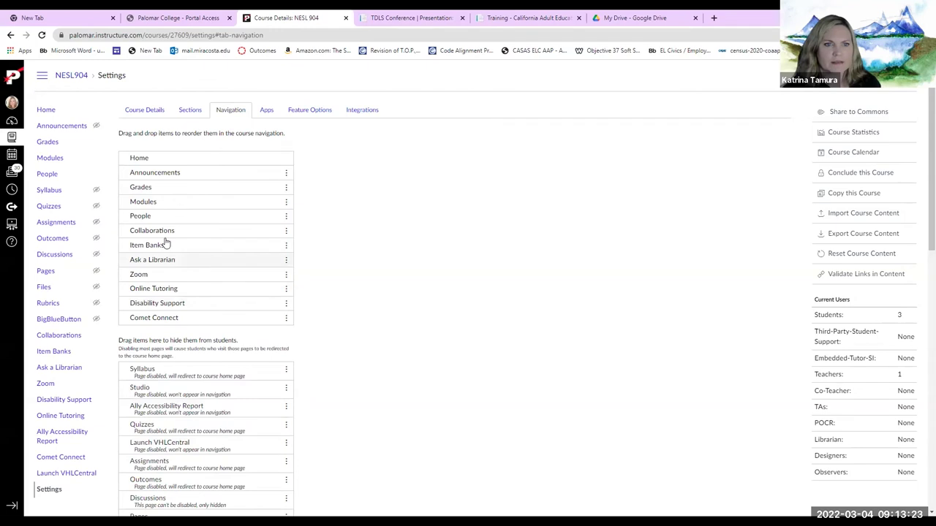
- Move Item Banks, Collaborations and People to the items hidden from students, and save the course navigation
{"action": "left_click_drag", "start_coordinate": [167, 245], "coordinate": [172, 389]}
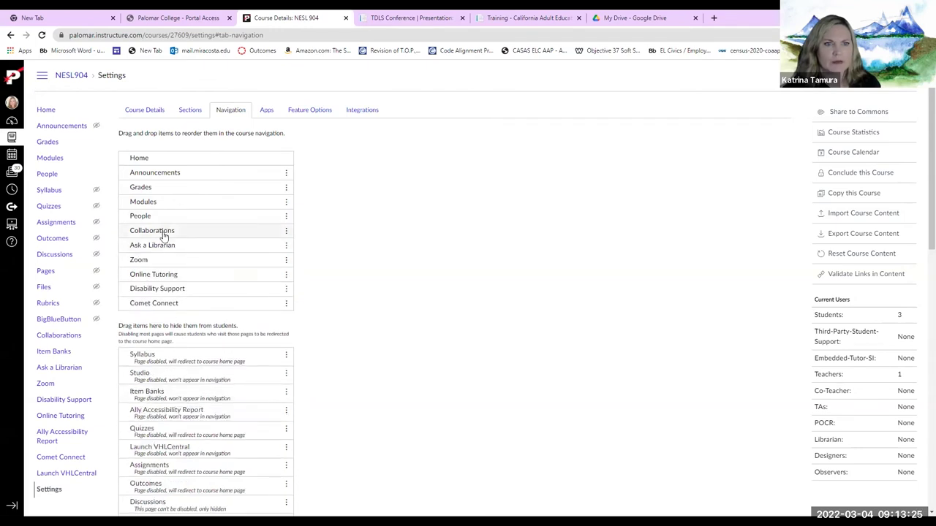
{"action": "left_click_drag", "start_coordinate": [164, 236], "coordinate": [164, 387]}
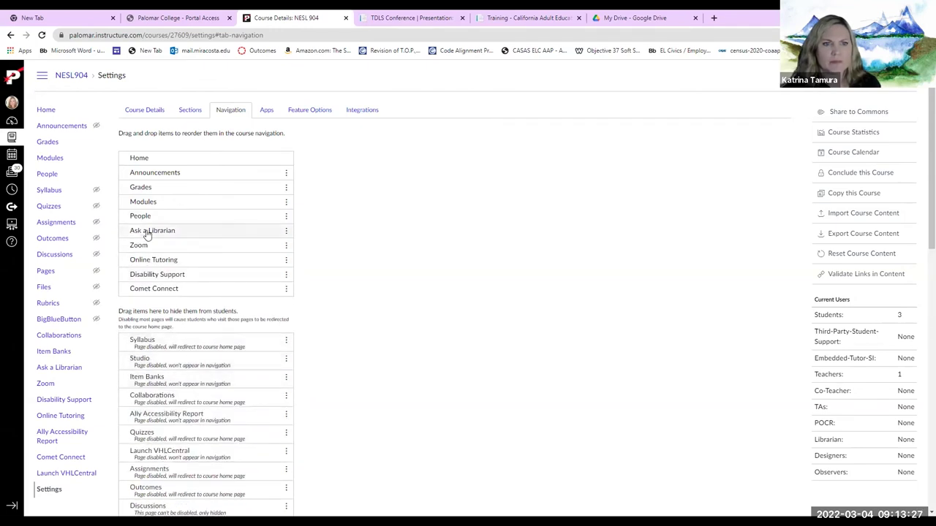
{"action": "left_click_drag", "start_coordinate": [145, 217], "coordinate": [188, 373]}
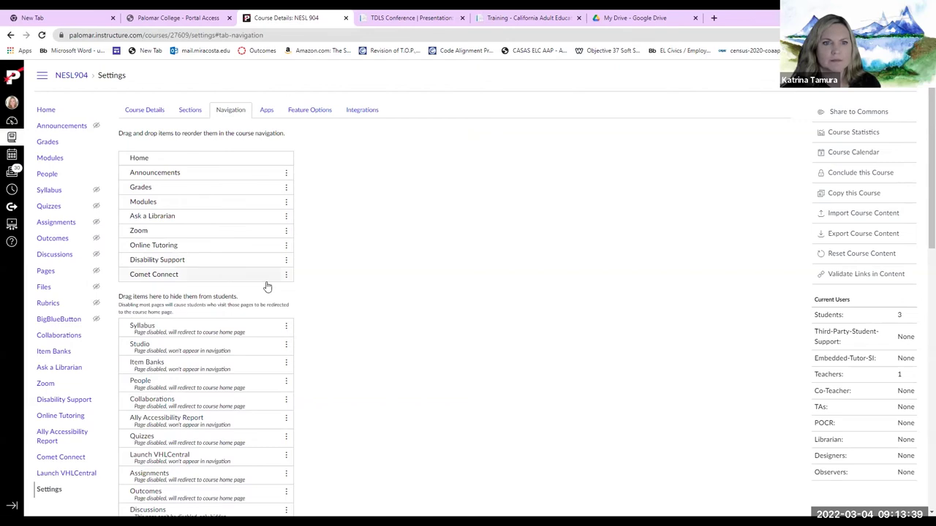
{"action": "scroll", "coordinate": [295, 324], "scroll_direction": "down", "scroll_amount": 5}
{"action": "scroll", "coordinate": [298, 342], "scroll_direction": "down", "scroll_amount": 4}
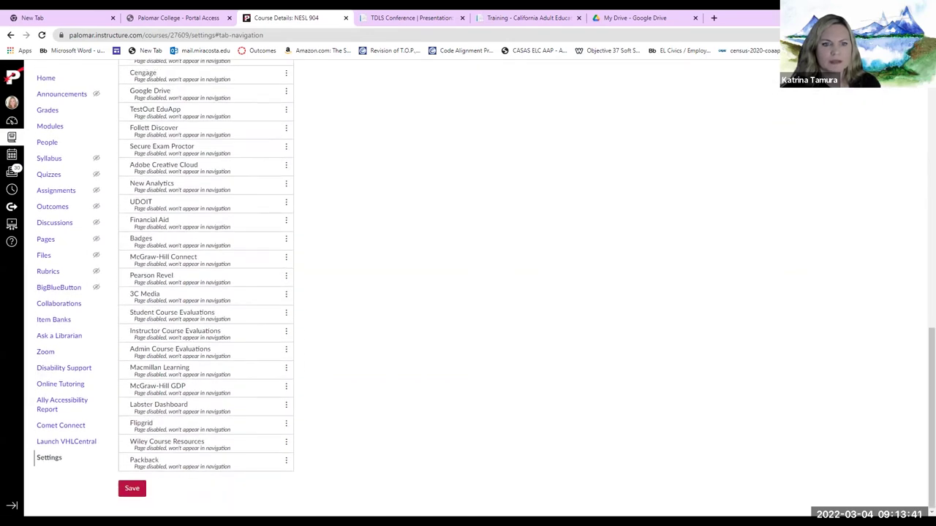
{"action": "left_click", "coordinate": [129, 490]}
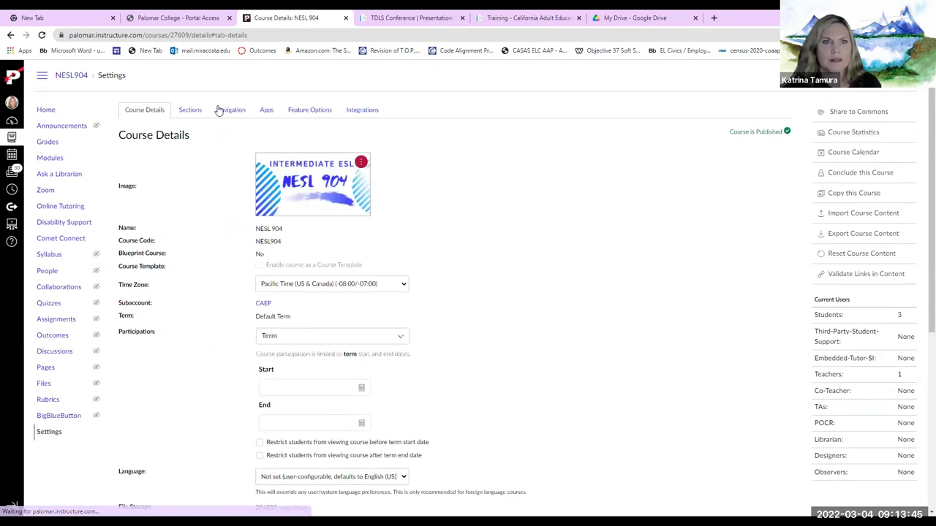
- View the course home page as a student and look through the modules list that students see
{"action": "left_click", "coordinate": [47, 111]}
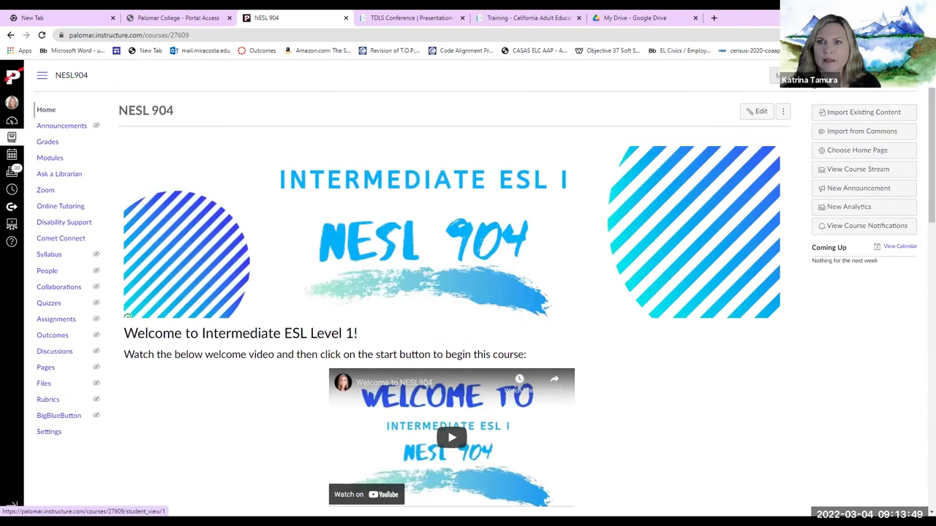
{"action": "left_click", "coordinate": [774, 75]}
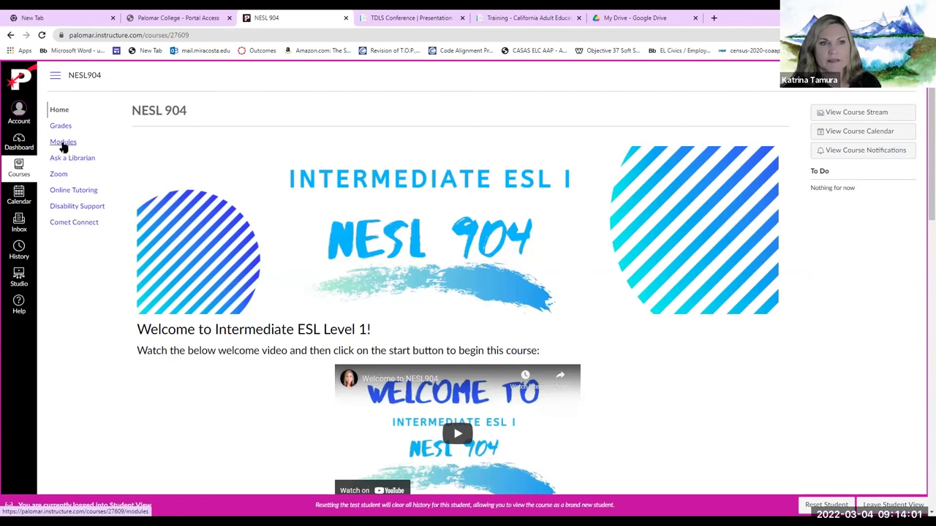
{"action": "left_click", "coordinate": [64, 147]}
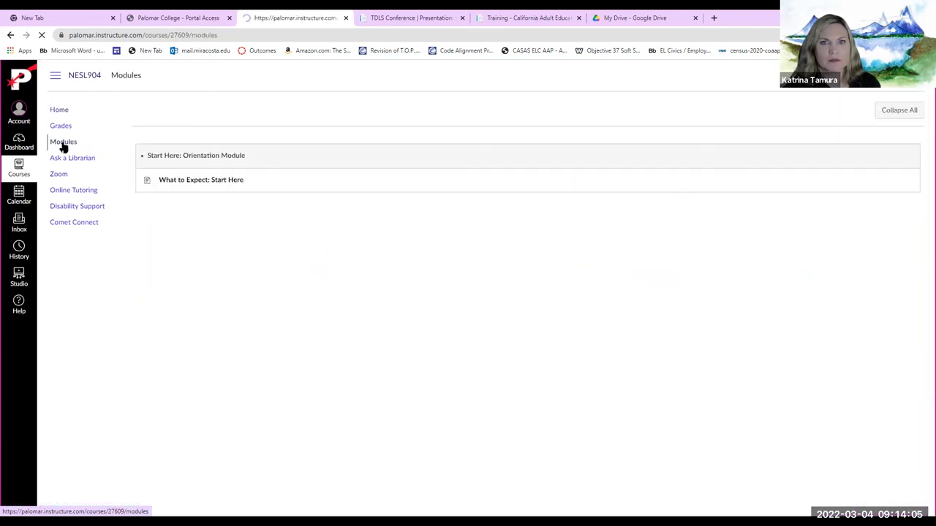
{"action": "scroll", "coordinate": [234, 227], "scroll_direction": "down", "scroll_amount": 4}
{"action": "scroll", "coordinate": [234, 231], "scroll_direction": "down", "scroll_amount": 20}
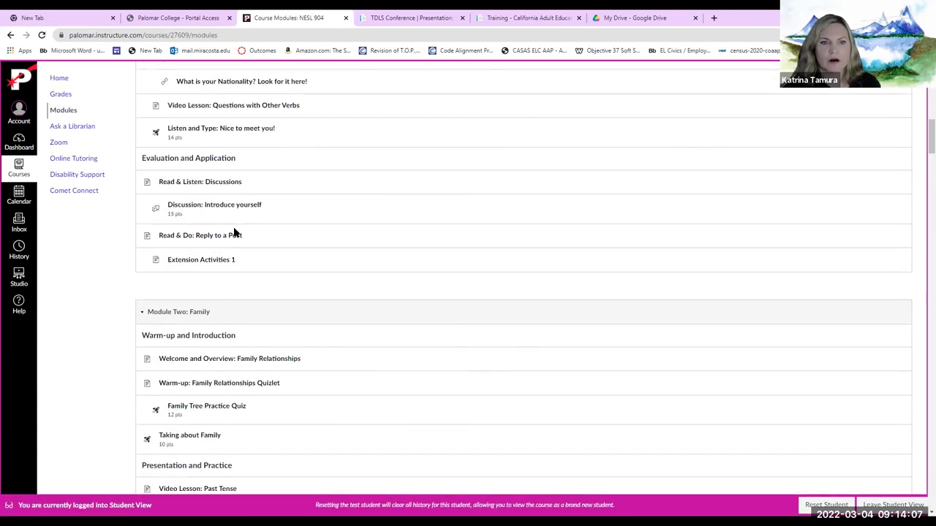
{"action": "scroll", "coordinate": [234, 231], "scroll_direction": "up", "scroll_amount": 6}
- Test the Module 2 link on the student's home page, and leave the student view
{"action": "left_click", "coordinate": [63, 79]}
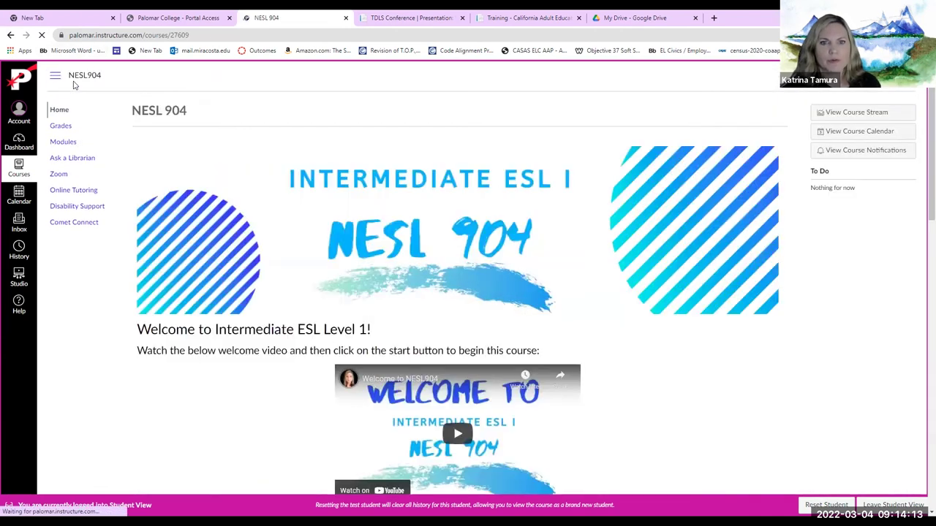
{"action": "scroll", "coordinate": [192, 299], "scroll_direction": "down", "scroll_amount": 5}
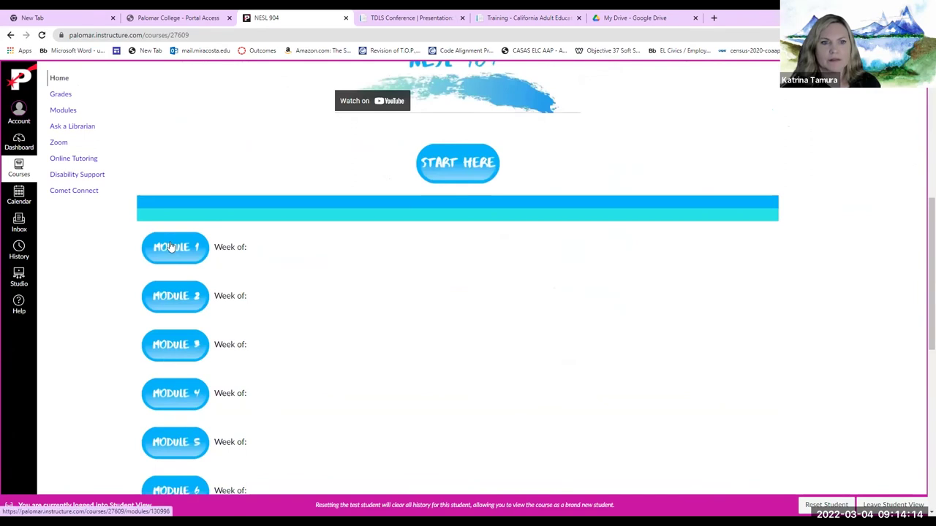
{"action": "left_click", "coordinate": [174, 300]}
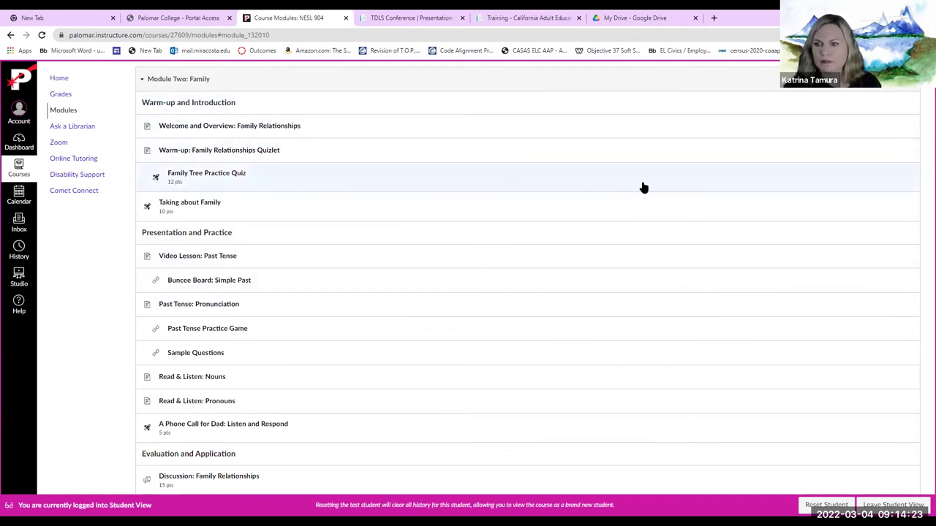
{"action": "left_click", "coordinate": [867, 506]}
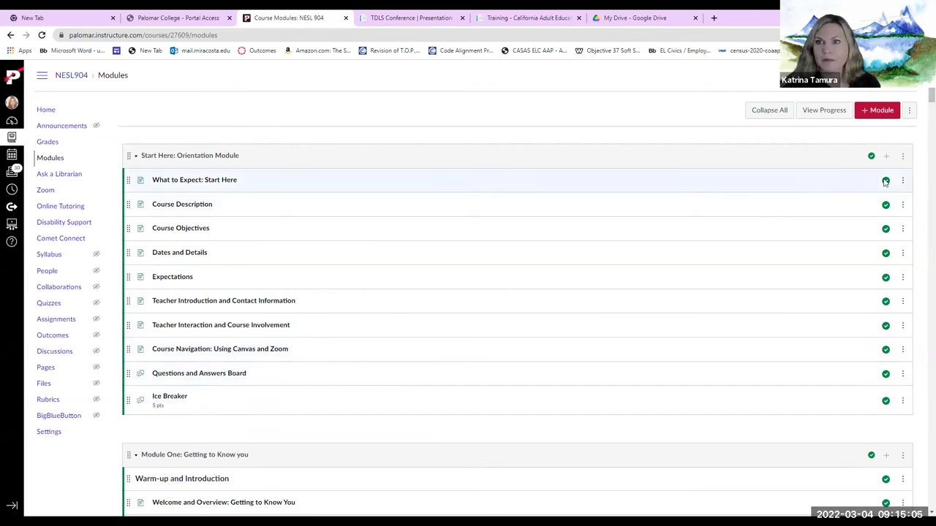
- Examine the Orientation Module's options for adding a new assignment or discussion topic and its indentation, and close without adding anything
{"action": "left_click", "coordinate": [902, 157]}
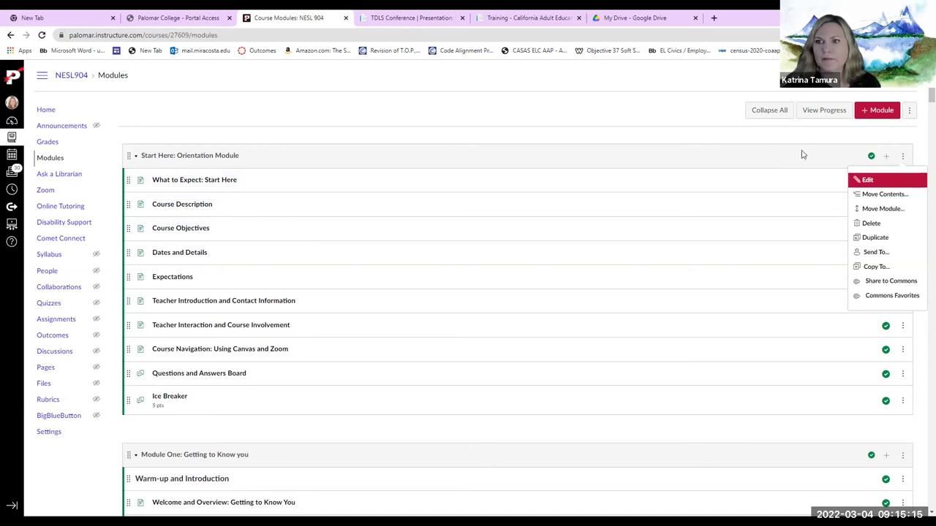
{"action": "key", "text": "Escape"}
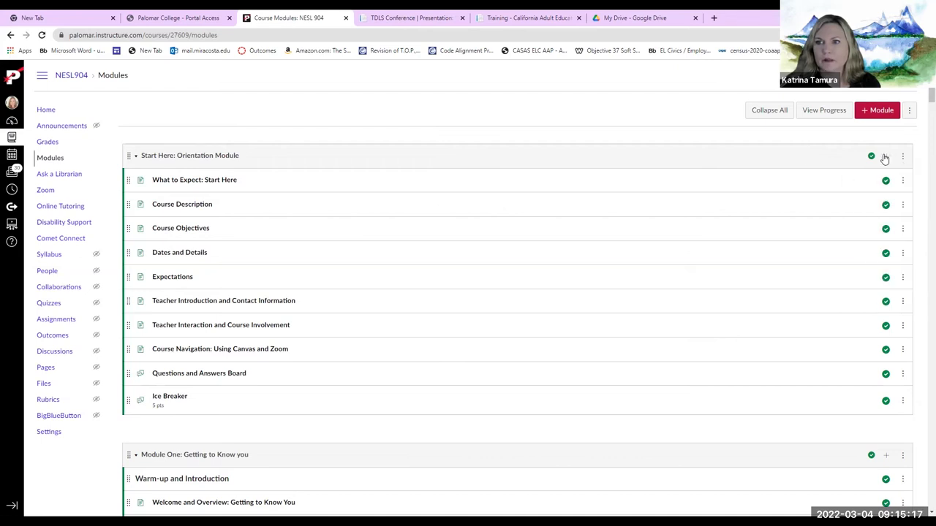
{"action": "left_click", "coordinate": [887, 157]}
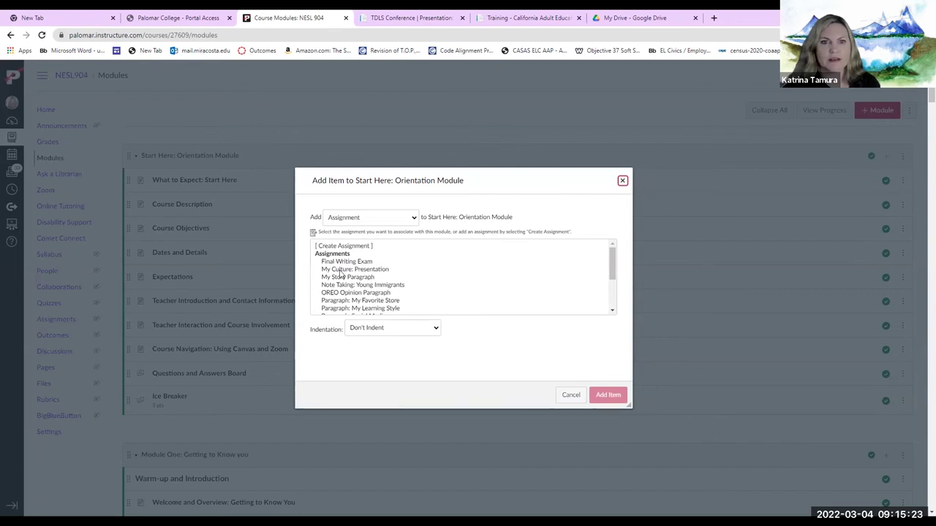
{"action": "left_click", "coordinate": [349, 247]}
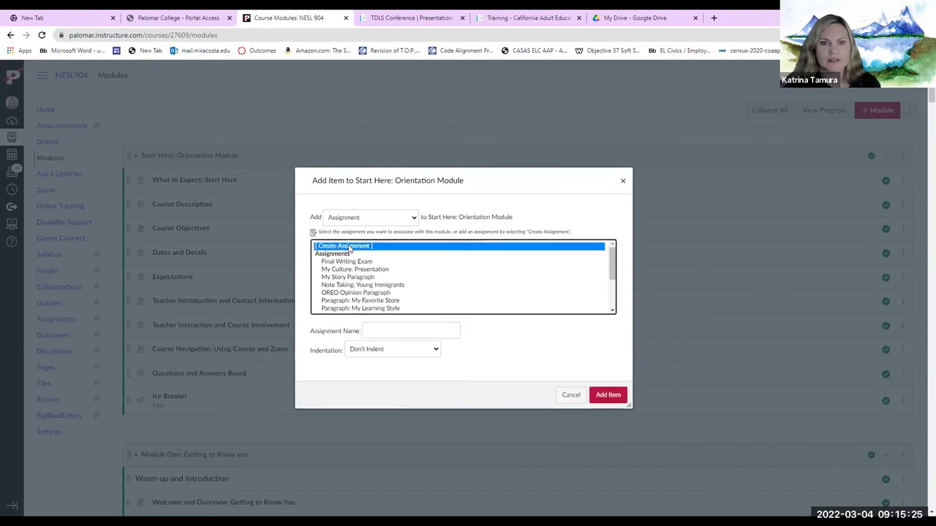
{"action": "left_click", "coordinate": [369, 217]}
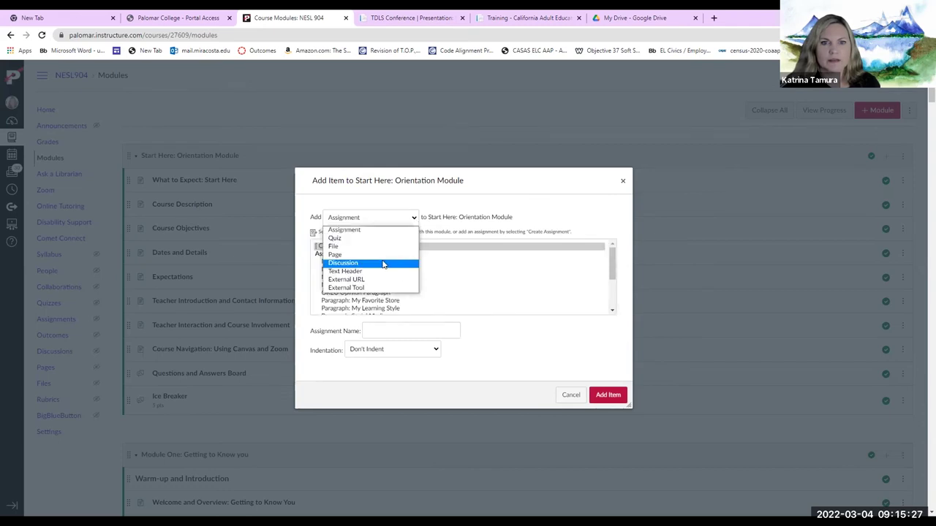
{"action": "left_click", "coordinate": [383, 264]}
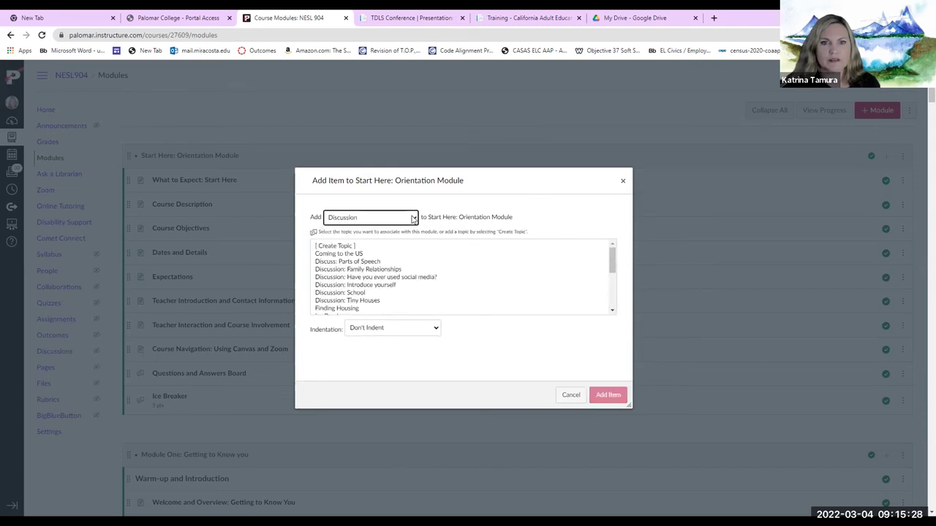
{"action": "left_click", "coordinate": [354, 247]}
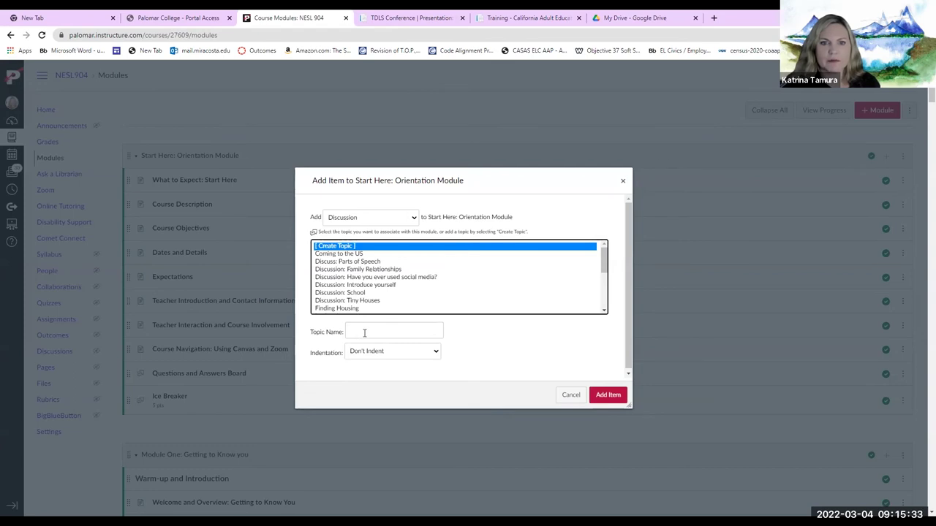
{"action": "left_click", "coordinate": [436, 352]}
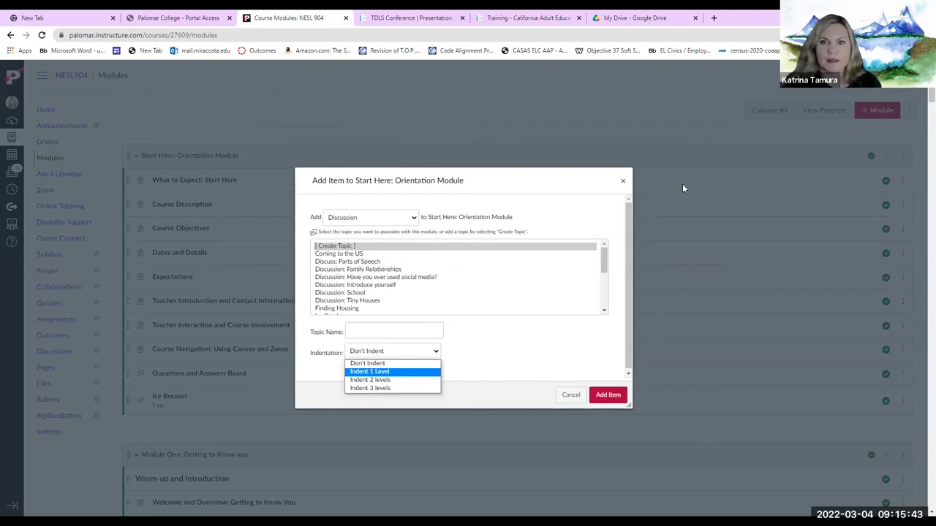
{"action": "left_click", "coordinate": [622, 182]}
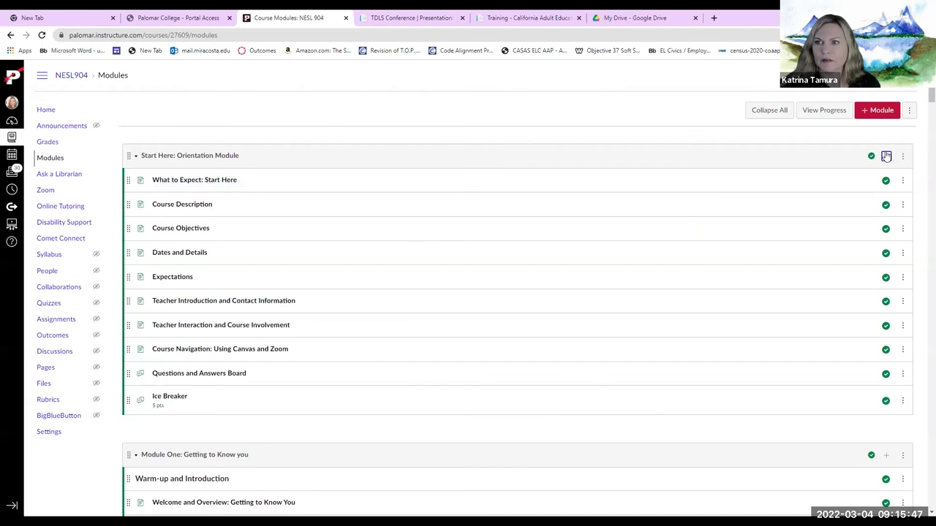
- In Module One's settings, try a requirement to view the Welcome and Overview page, with requirements completed in sequential order
{"action": "scroll", "coordinate": [305, 287], "scroll_direction": "down", "scroll_amount": 4}
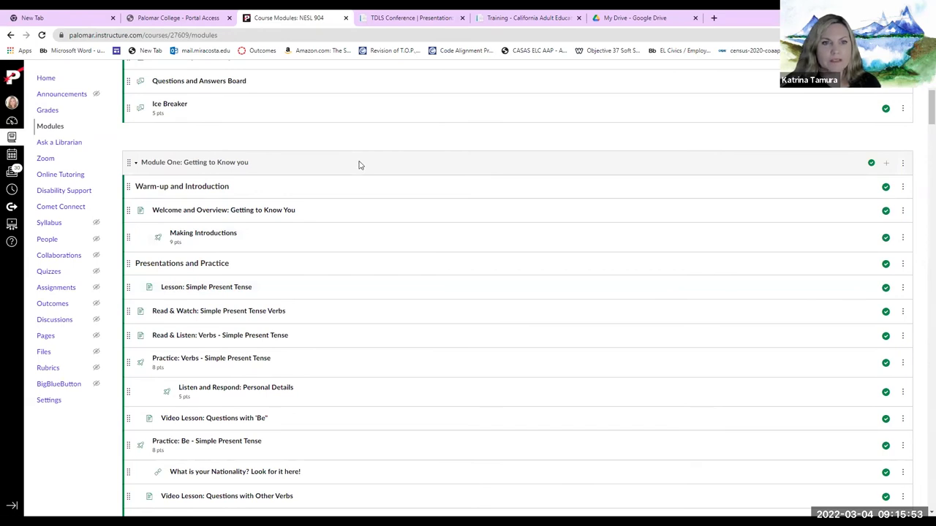
{"action": "scroll", "coordinate": [358, 165], "scroll_direction": "down", "scroll_amount": 2}
{"action": "scroll", "coordinate": [372, 192], "scroll_direction": "up", "scroll_amount": 1}
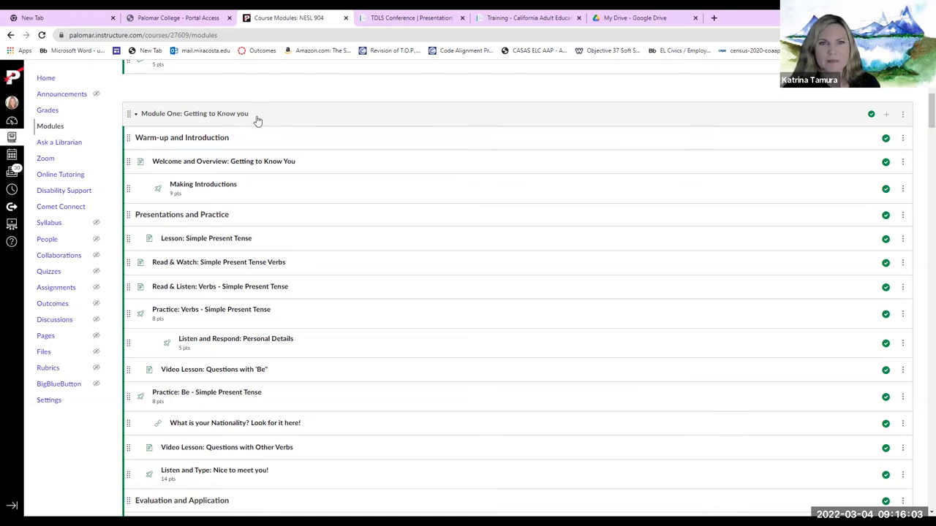
{"action": "left_click", "coordinate": [902, 115]}
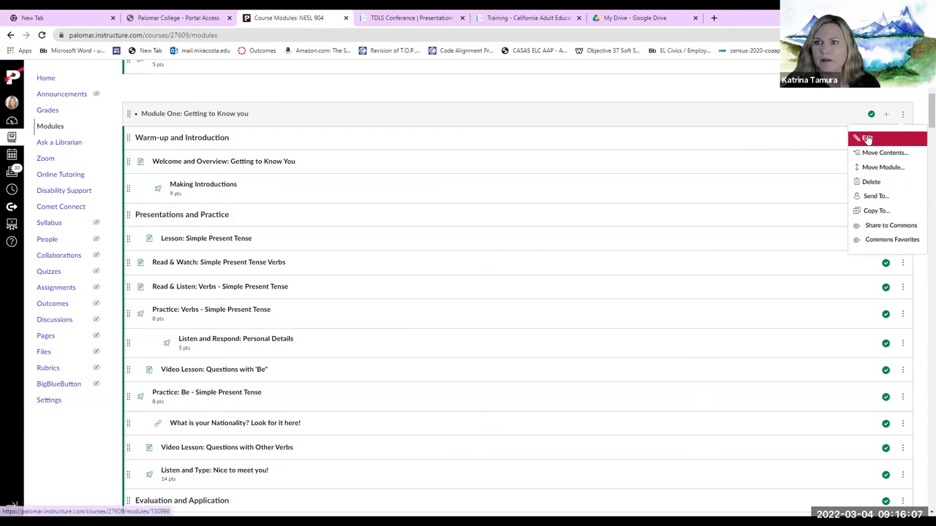
{"action": "left_click", "coordinate": [866, 138]}
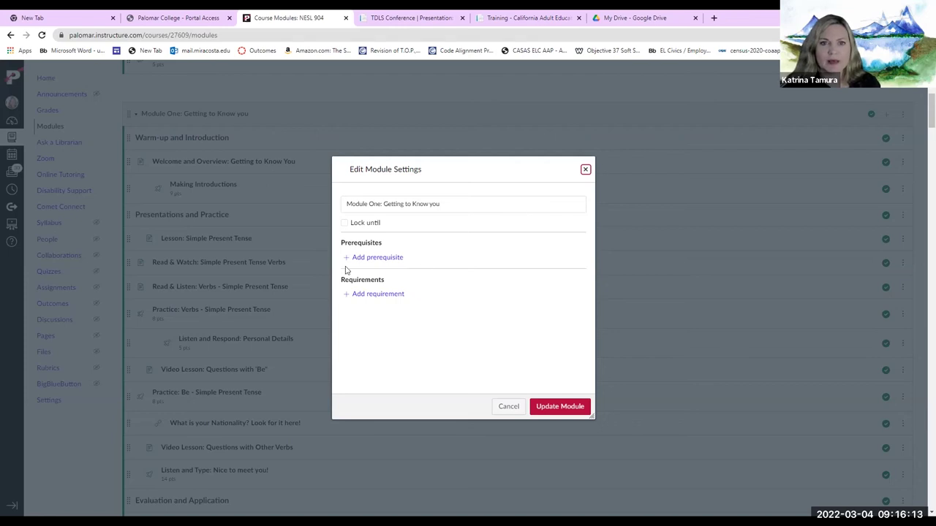
{"action": "left_click", "coordinate": [362, 296]}
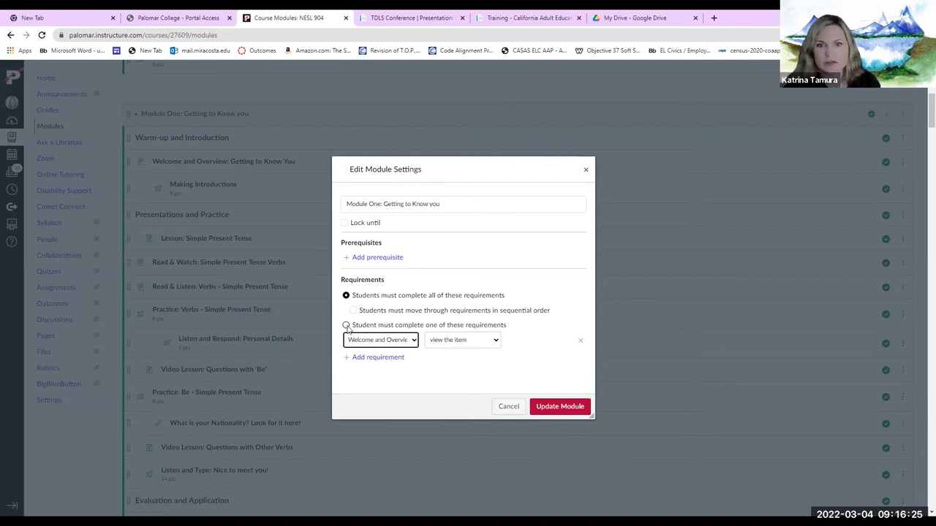
{"action": "left_click", "coordinate": [354, 310]}
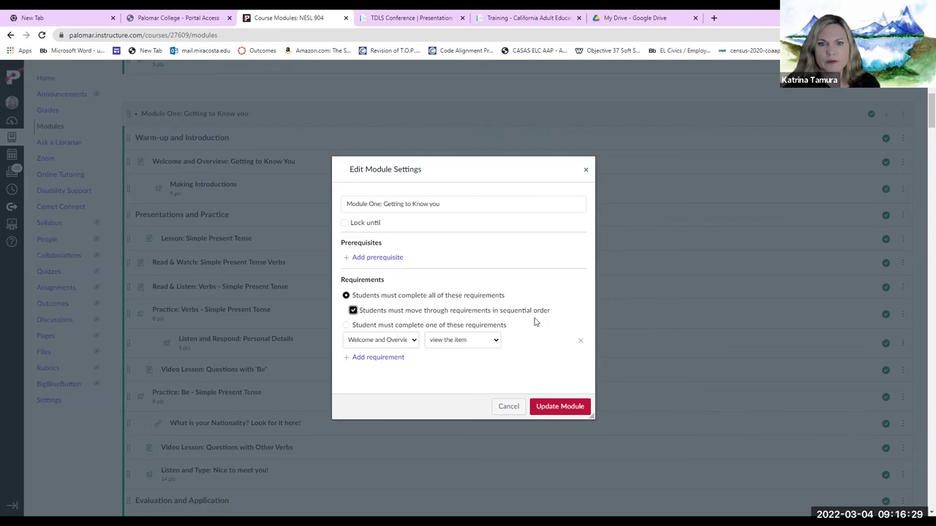
{"action": "left_click", "coordinate": [495, 343]}
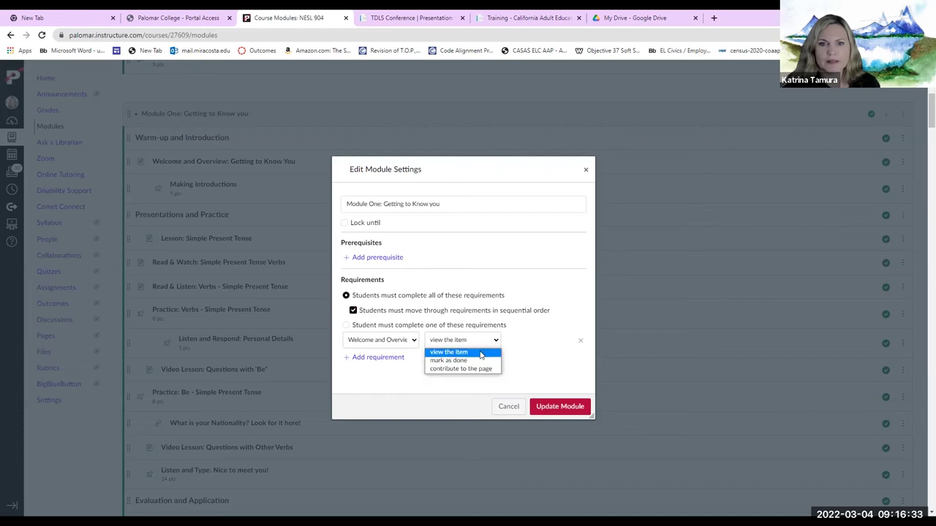
{"action": "left_click", "coordinate": [455, 352]}
- Try a second requirement for Lesson: Simple Present Tense, review its completion options, and close the module settings without updating
{"action": "left_click", "coordinate": [377, 357]}
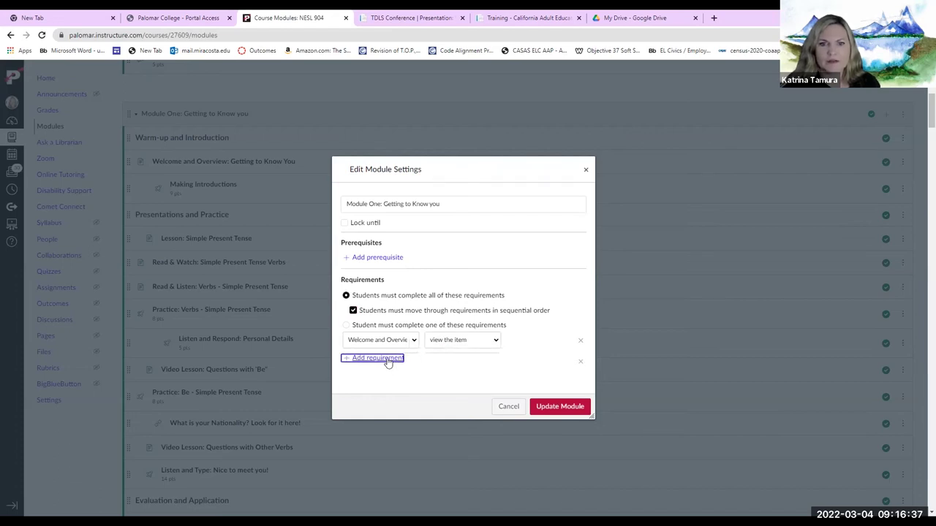
{"action": "scroll", "coordinate": [395, 358], "scroll_direction": "down", "scroll_amount": 1}
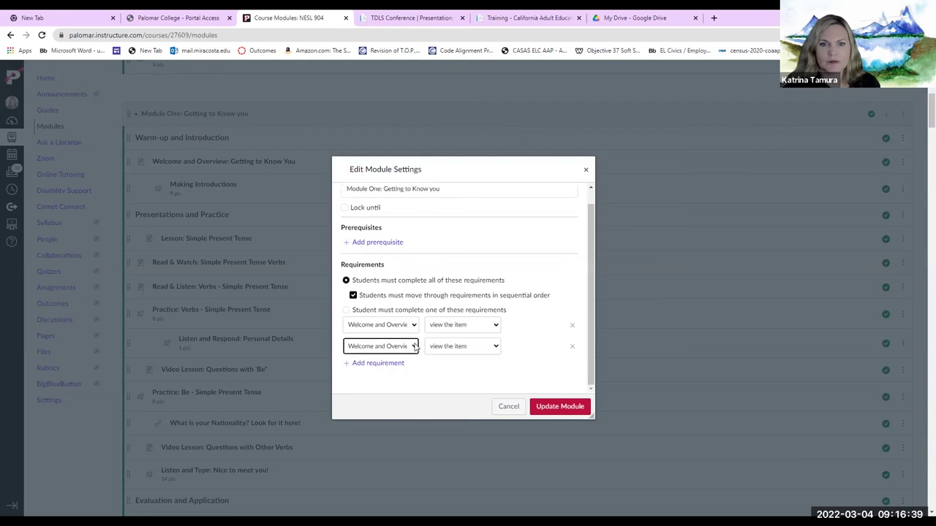
{"action": "left_click", "coordinate": [413, 347]}
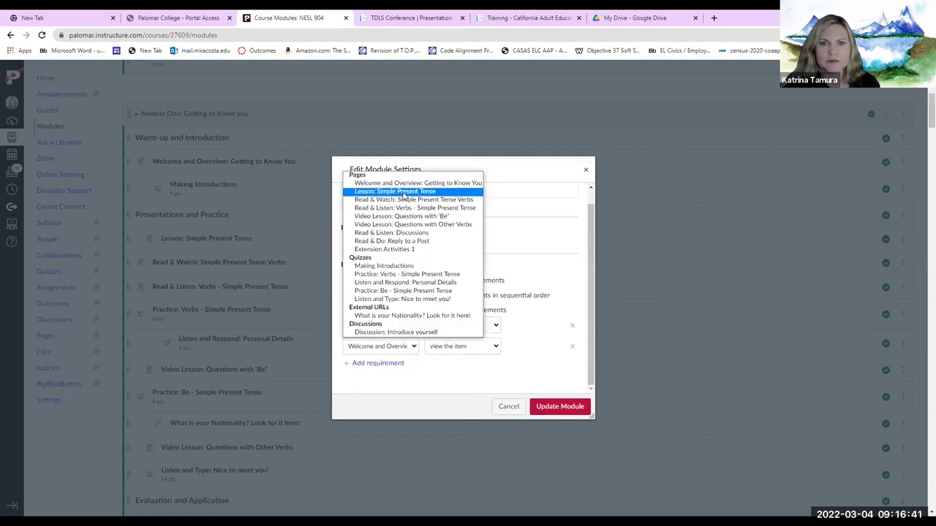
{"action": "left_click", "coordinate": [403, 192]}
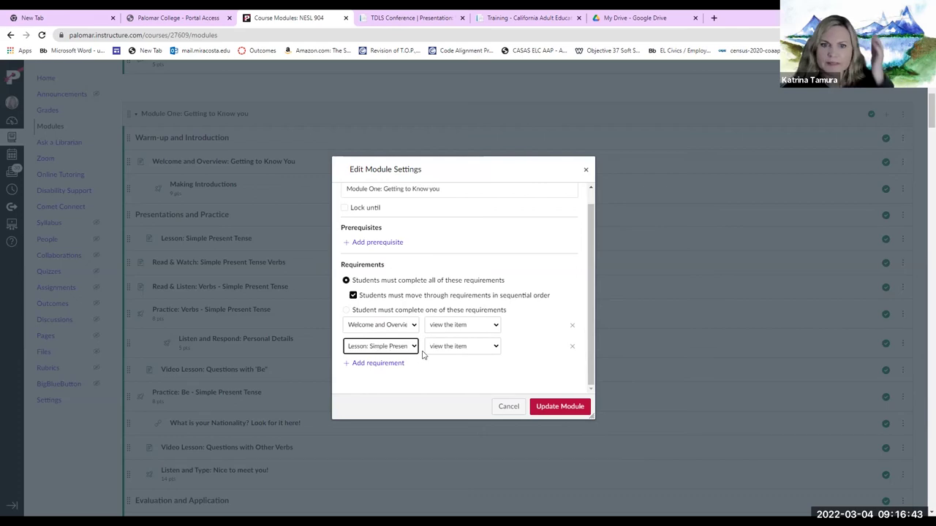
{"action": "left_click", "coordinate": [494, 348]}
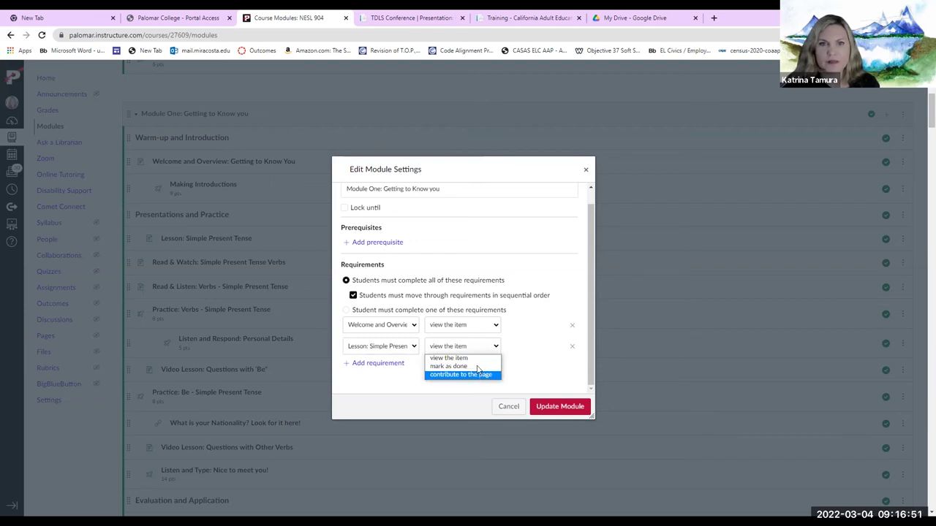
{"action": "left_click", "coordinate": [585, 170]}
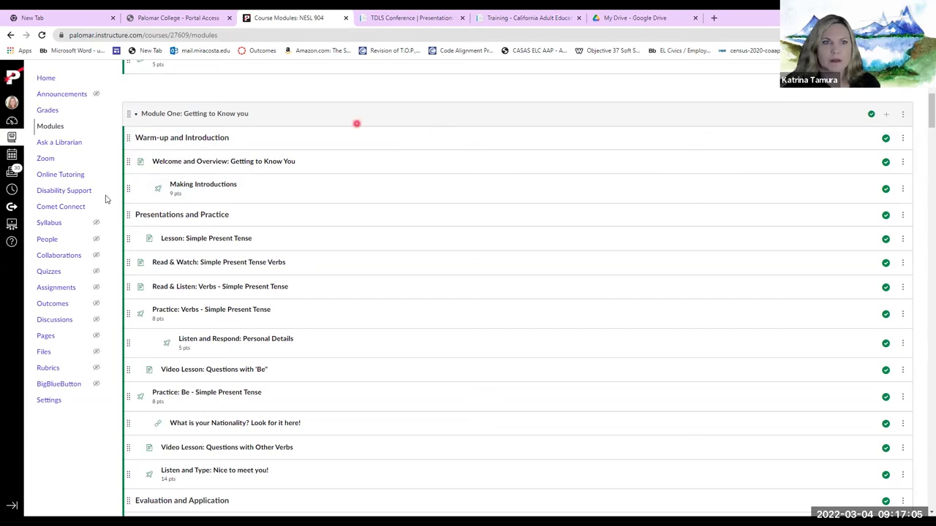
- Open Module One's Welcome and Overview: Getting to Know You page and review its theme, objectives, content specifics, and linked activity list
{"action": "left_click", "coordinate": [218, 162]}
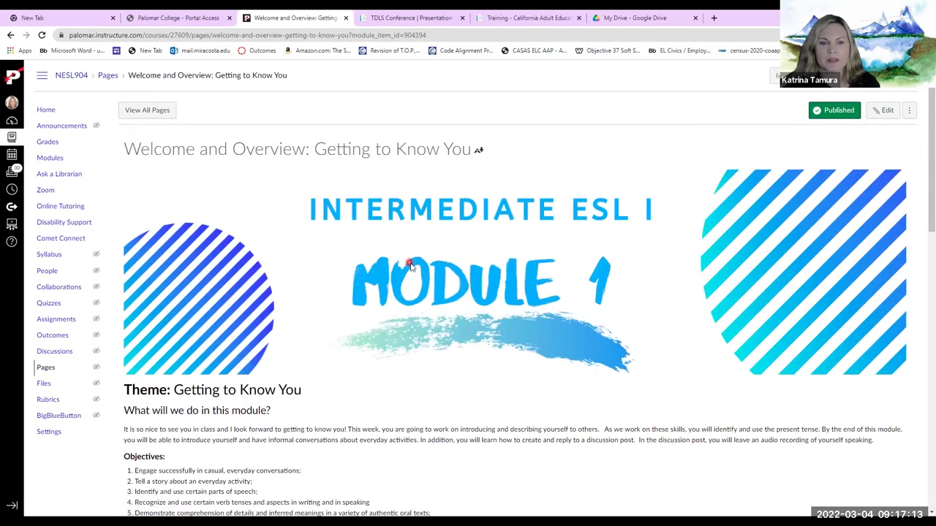
{"action": "scroll", "coordinate": [410, 267], "scroll_direction": "down", "scroll_amount": 2}
{"action": "scroll", "coordinate": [338, 260], "scroll_direction": "up", "scroll_amount": 1}
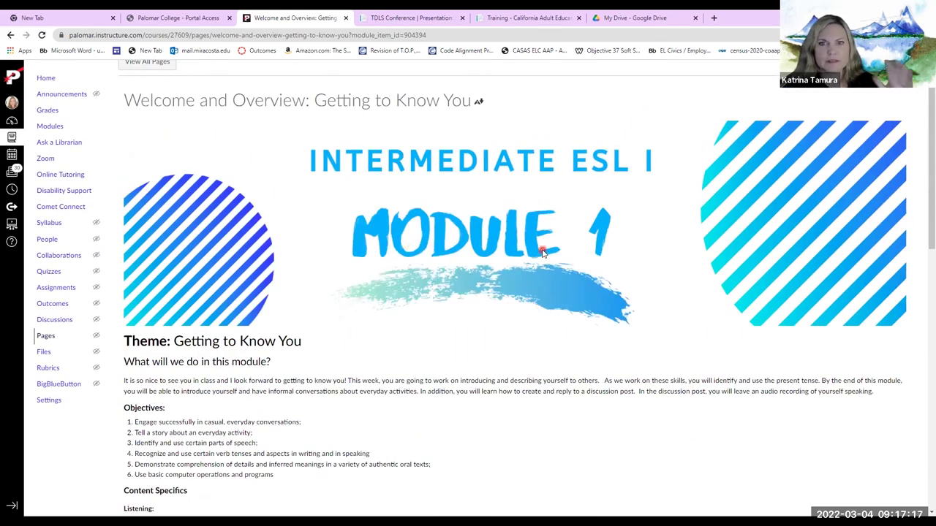
{"action": "scroll", "coordinate": [278, 309], "scroll_direction": "down", "scroll_amount": 2}
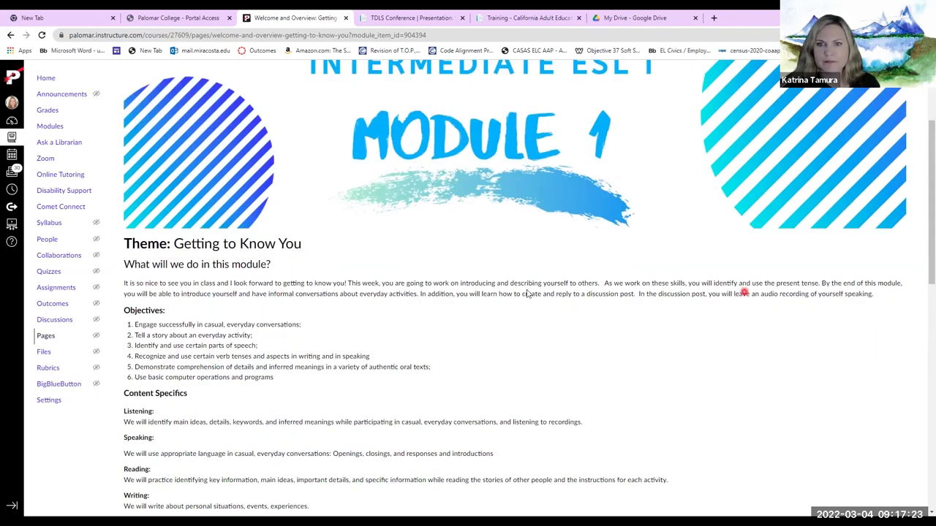
{"action": "scroll", "coordinate": [383, 305], "scroll_direction": "down", "scroll_amount": 2}
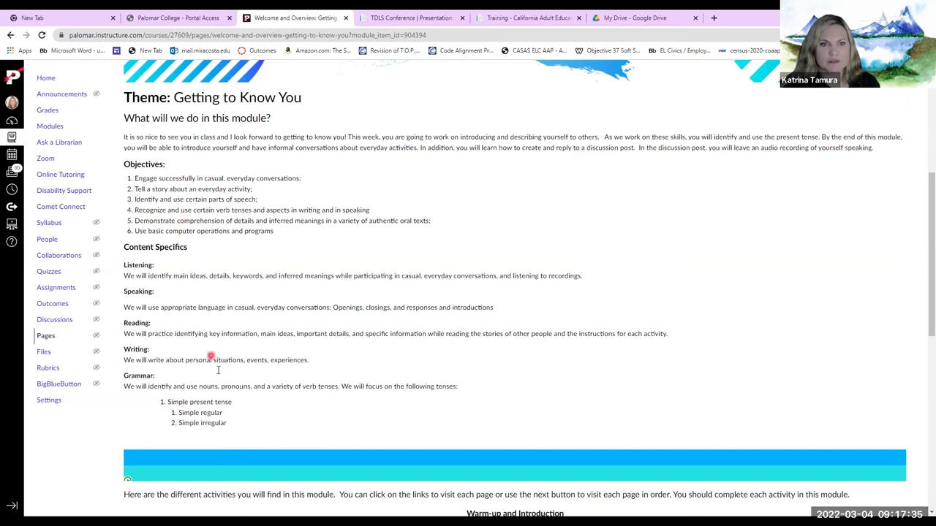
{"action": "scroll", "coordinate": [237, 397], "scroll_direction": "down", "scroll_amount": 5}
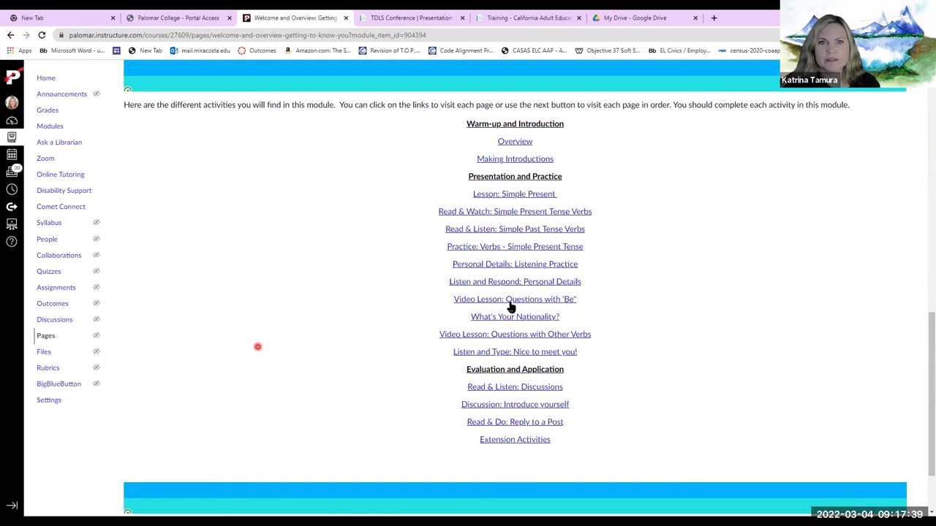
{"action": "scroll", "coordinate": [531, 351], "scroll_direction": "down", "scroll_amount": 1}
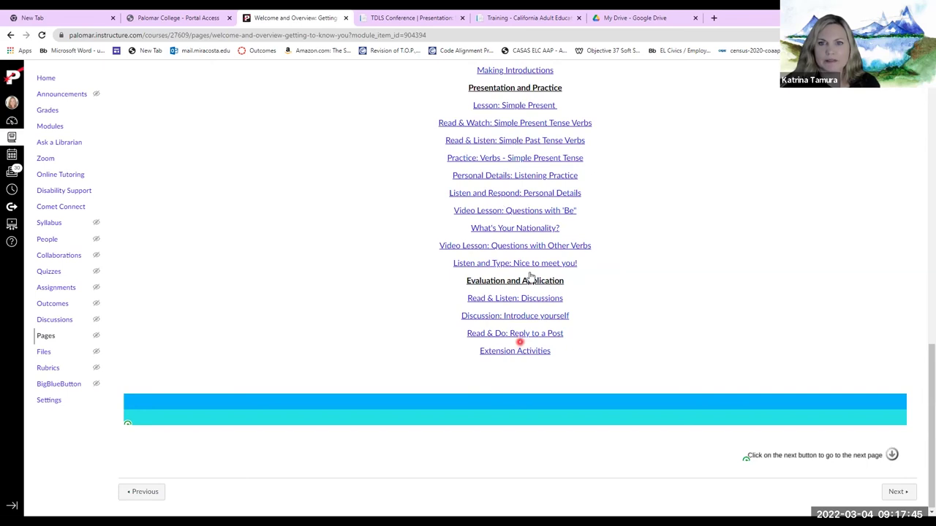
{"action": "scroll", "coordinate": [531, 275], "scroll_direction": "up", "scroll_amount": 3}
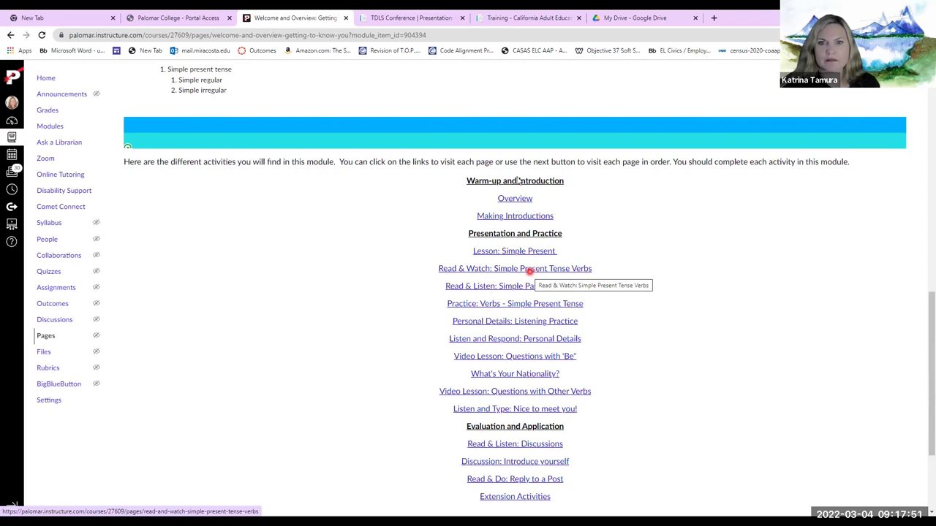
{"action": "scroll", "coordinate": [510, 195], "scroll_direction": "down", "scroll_amount": 2}
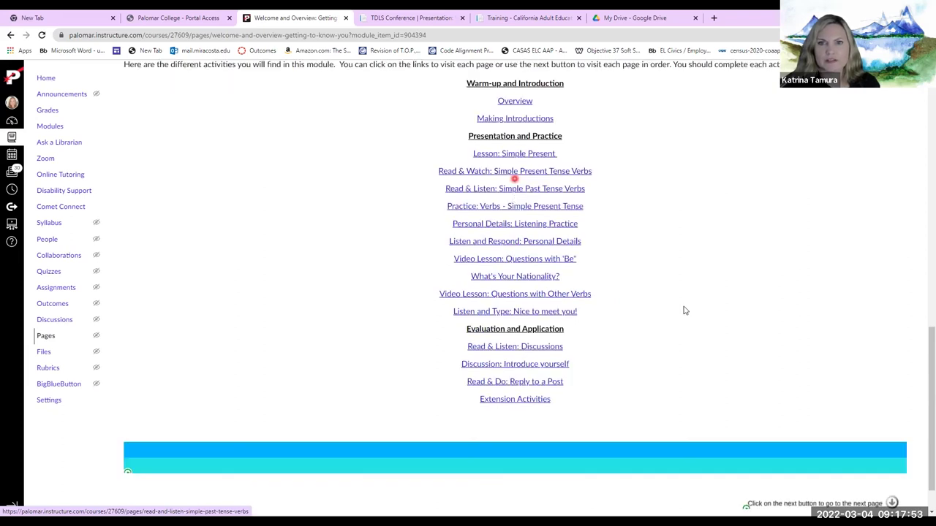
{"action": "scroll", "coordinate": [684, 311], "scroll_direction": "down", "scroll_amount": 1}
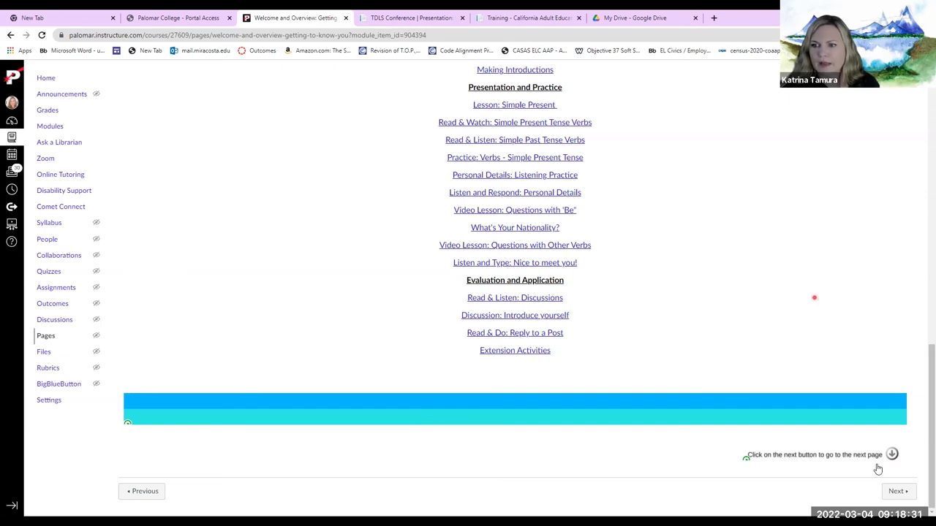
- Go on to the module's Making Introductions quiz, preview it, and examine its instructions, embedded video, and matching question
{"action": "left_click", "coordinate": [891, 492]}
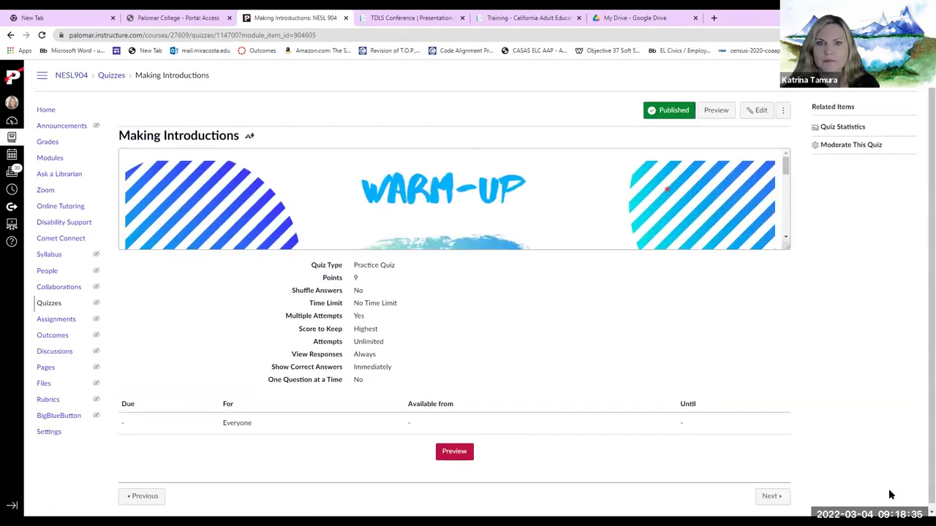
{"action": "left_click", "coordinate": [714, 111]}
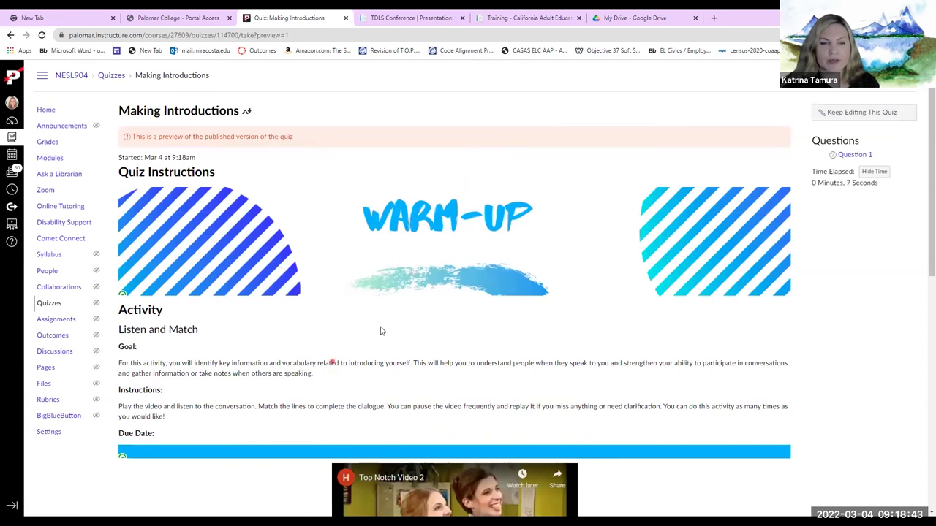
{"action": "left_click", "coordinate": [332, 317]}
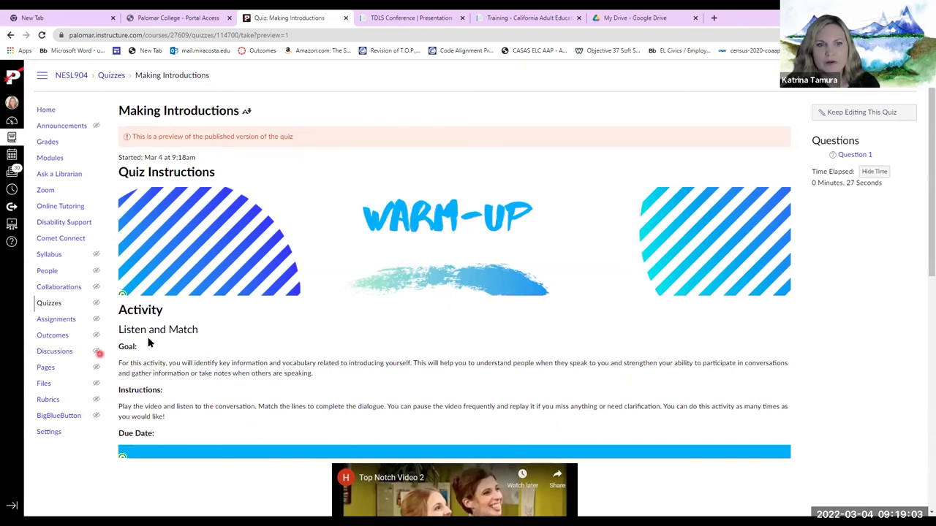
{"action": "scroll", "coordinate": [171, 377], "scroll_direction": "down", "scroll_amount": 1}
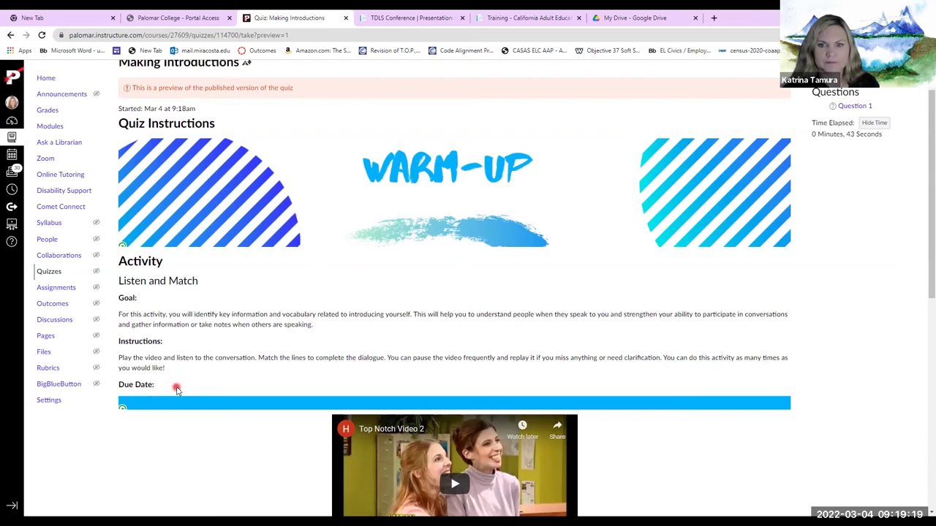
{"action": "scroll", "coordinate": [609, 432], "scroll_direction": "down", "scroll_amount": 3}
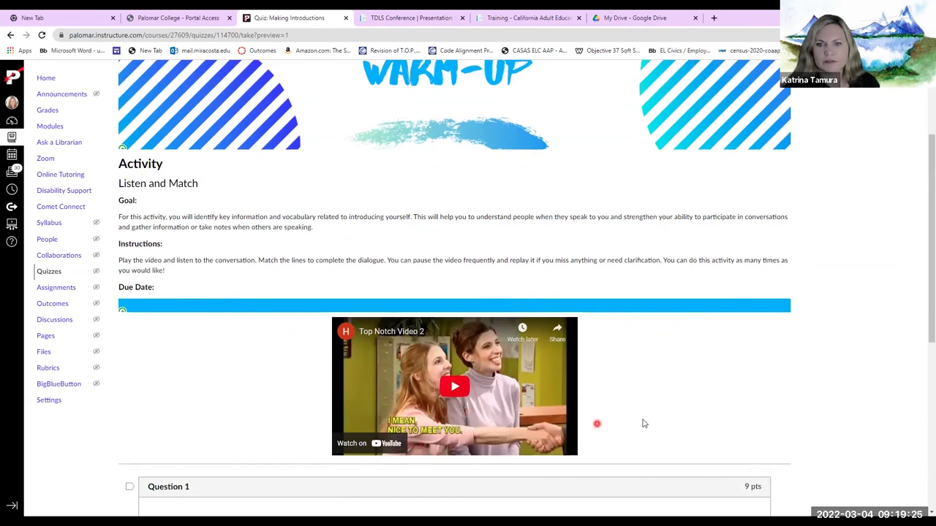
{"action": "scroll", "coordinate": [643, 423], "scroll_direction": "down", "scroll_amount": 2}
{"action": "scroll", "coordinate": [642, 422], "scroll_direction": "up", "scroll_amount": 2}
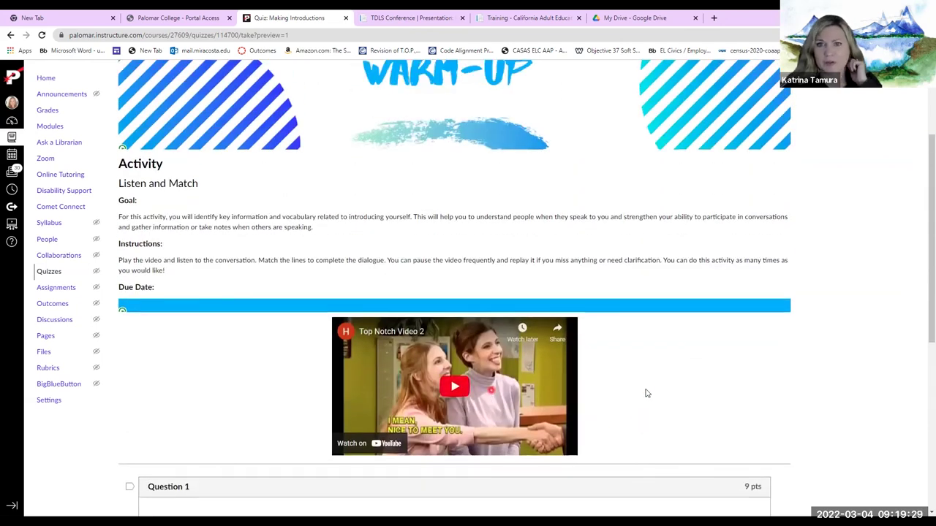
{"action": "scroll", "coordinate": [619, 391], "scroll_direction": "down", "scroll_amount": 2}
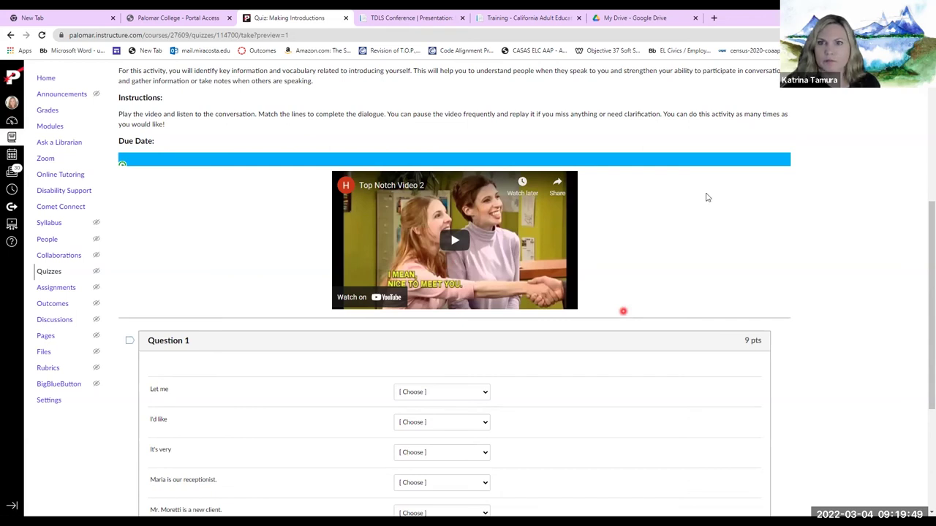
- Leave the preview to edit the Making Introductions quiz, and open Canvas Studio from the quiz instructions editor
{"action": "scroll", "coordinate": [869, 129], "scroll_direction": "up", "scroll_amount": 4}
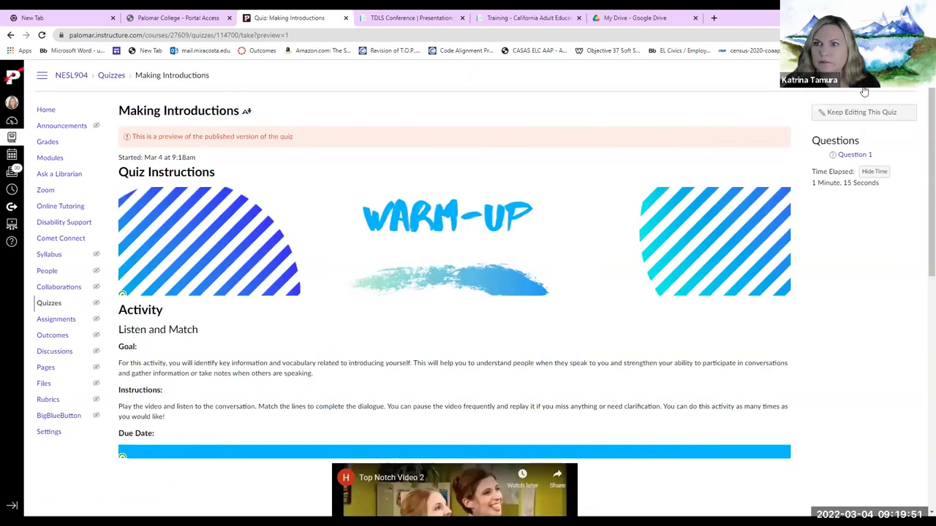
{"action": "left_click", "coordinate": [845, 111]}
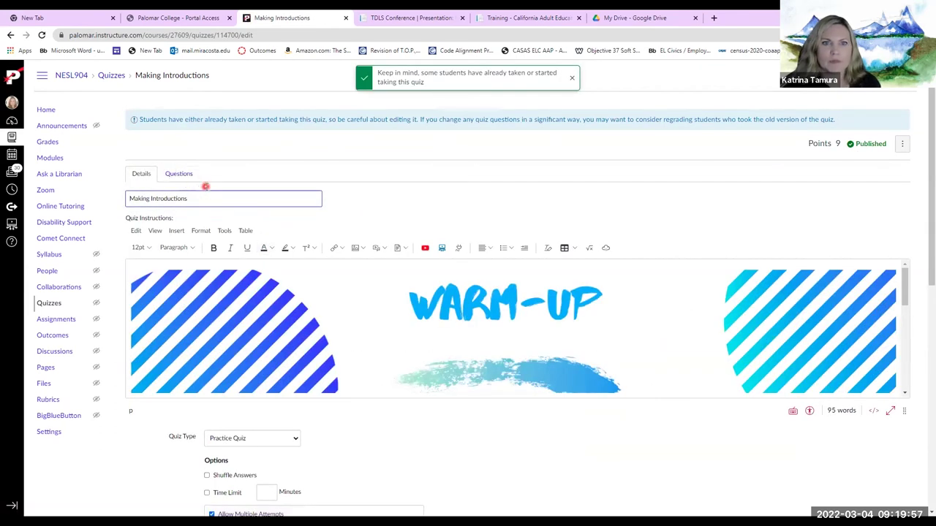
{"action": "scroll", "coordinate": [286, 194], "scroll_direction": "down", "scroll_amount": 3}
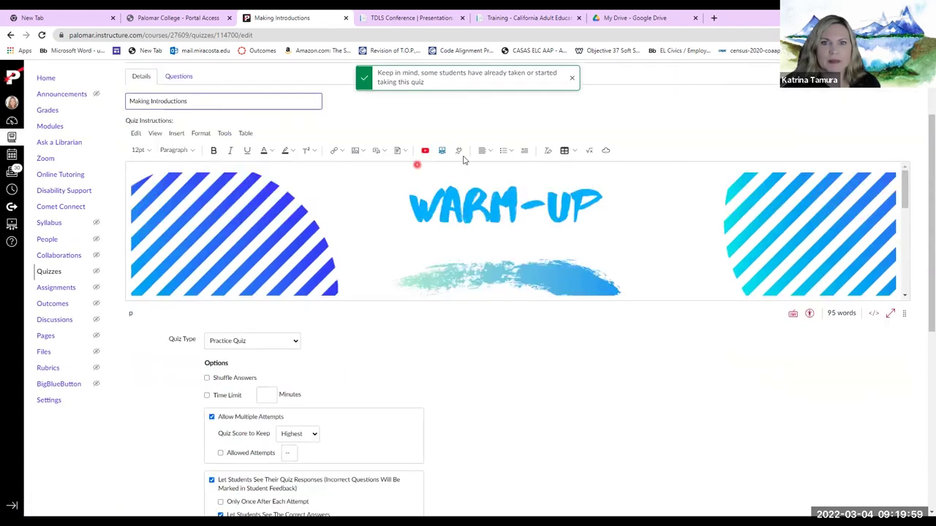
{"action": "left_click", "coordinate": [440, 151]}
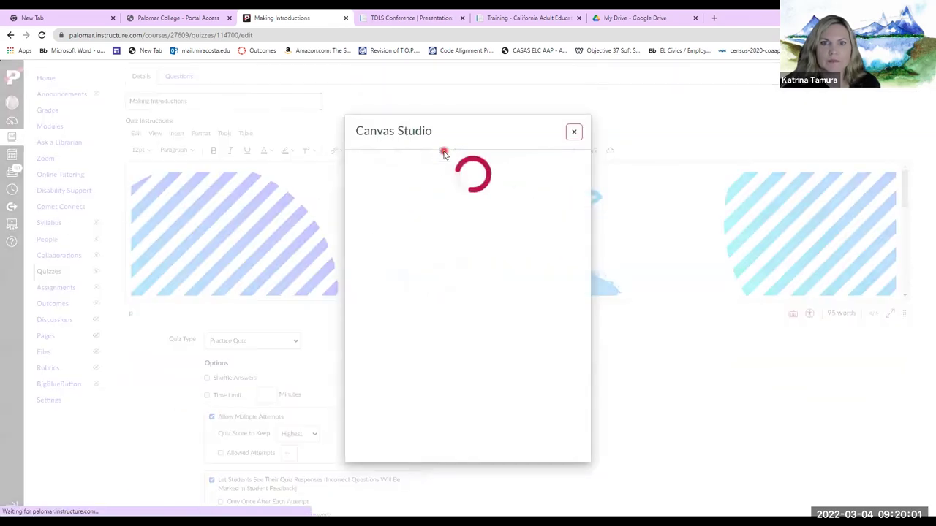